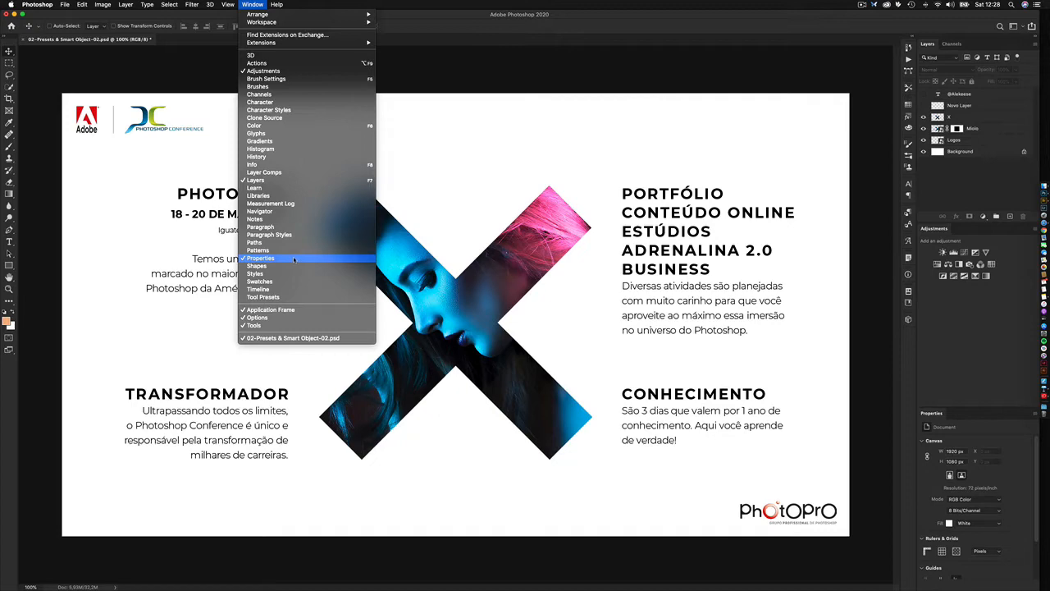
Hide the Properties panel and show it again.
left_click(293, 259)
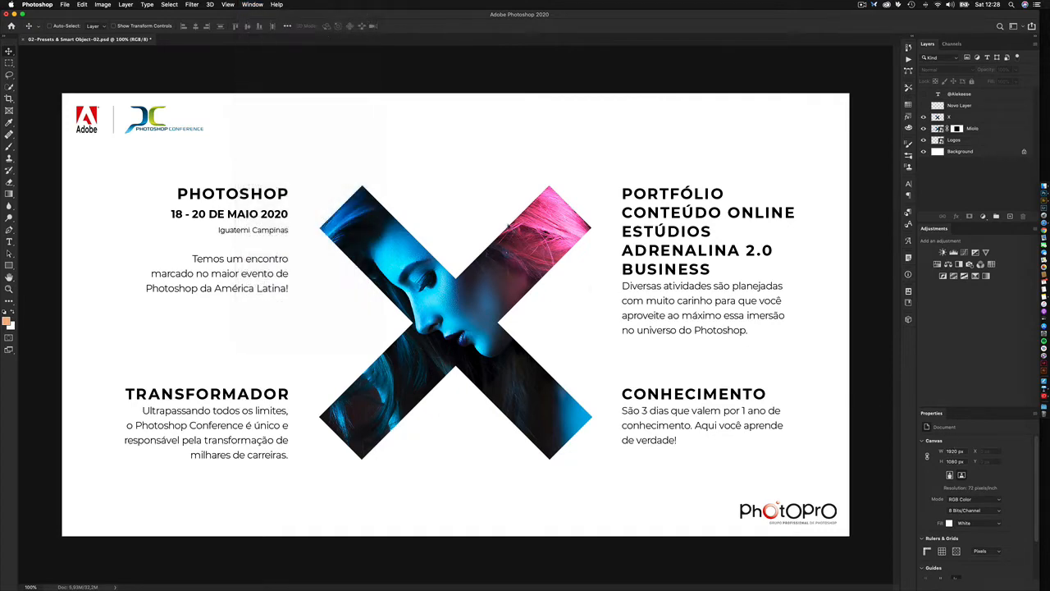
left_click(252, 4)
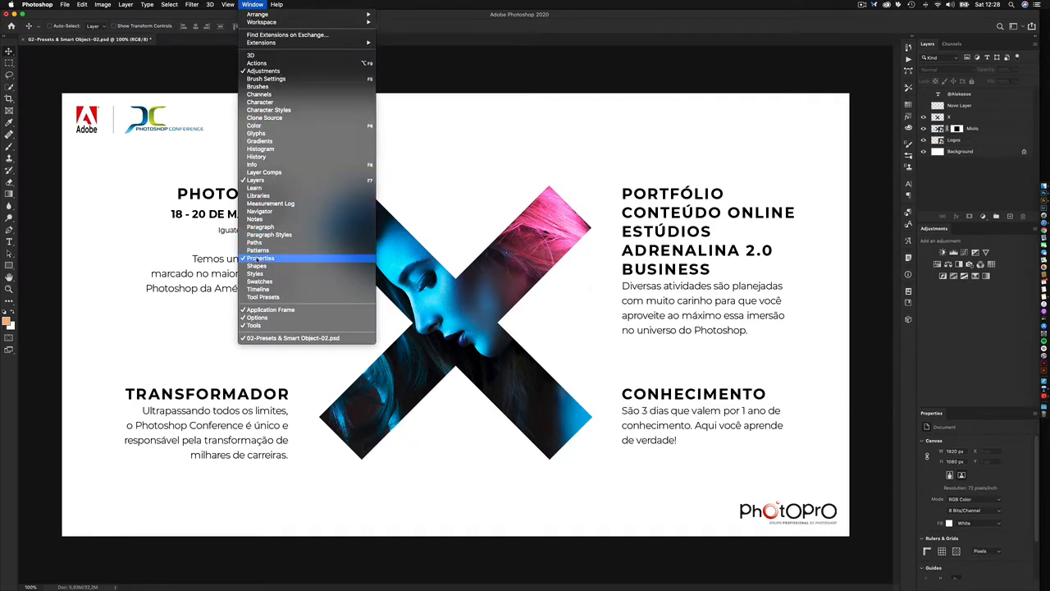
left_click(259, 259)
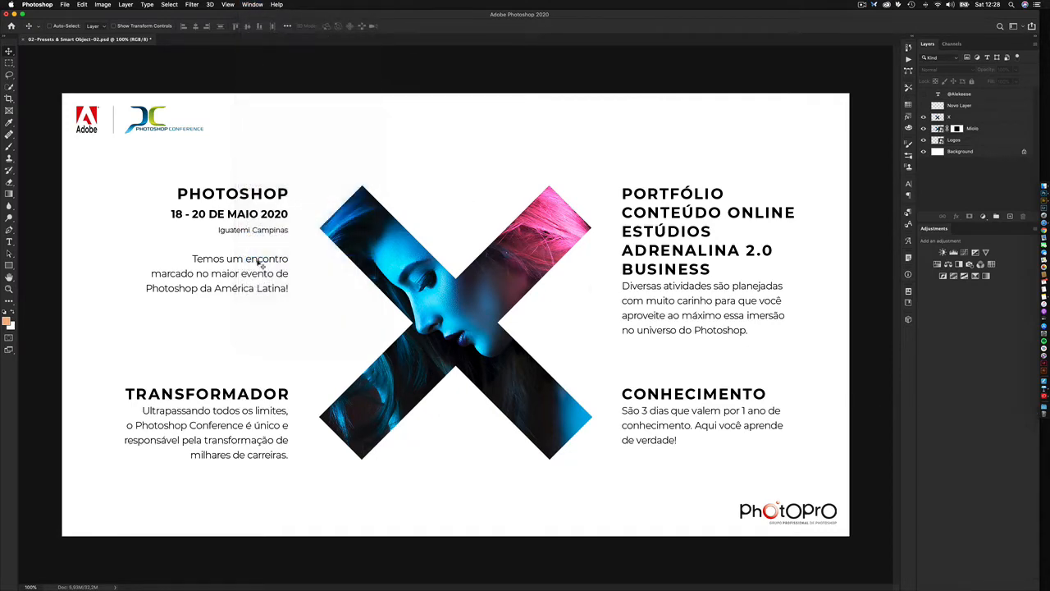
left_click(256, 6)
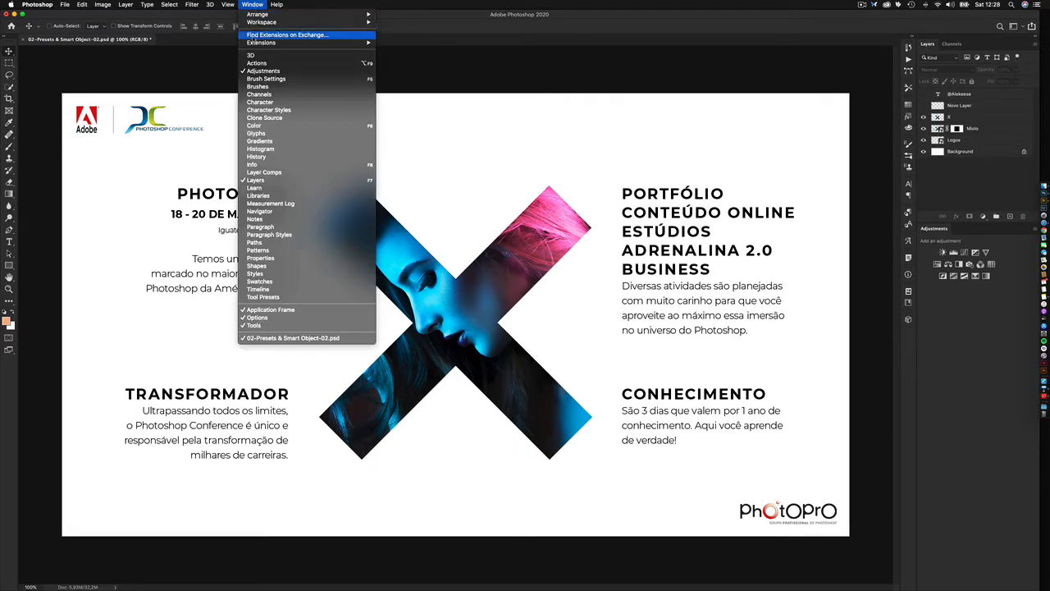
left_click(280, 259)
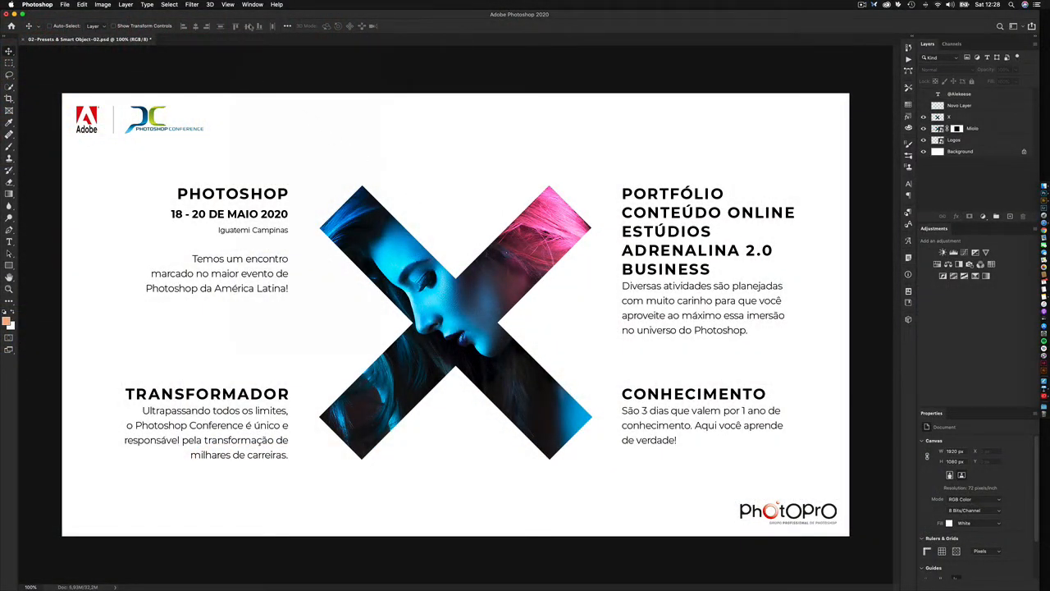
Switch to the Presets workspace.
left_click(255, 5)
mouse_move(257, 26)
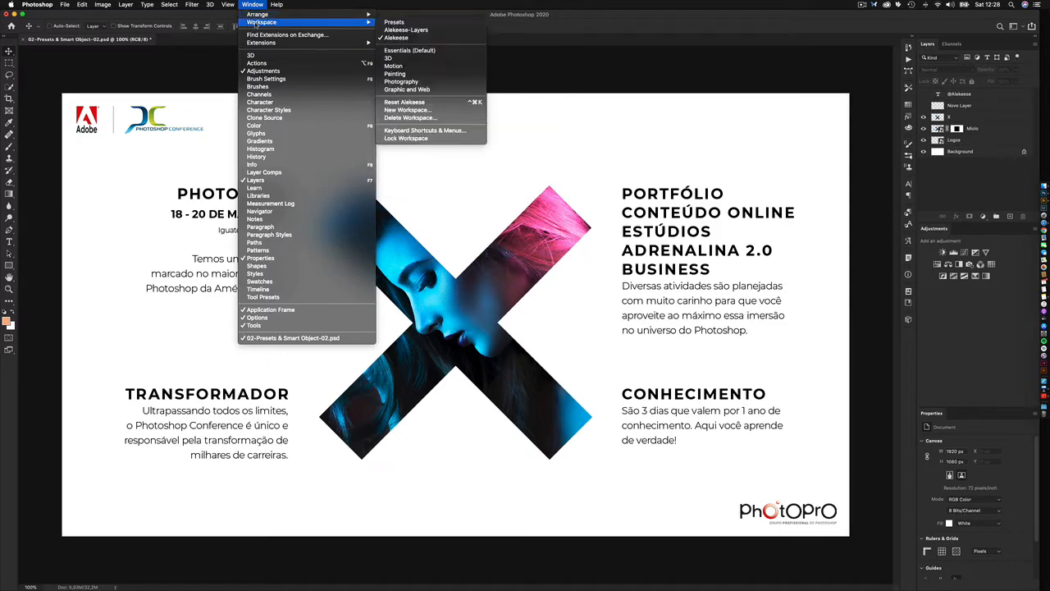
mouse_move(371, 23)
left_click(412, 23)
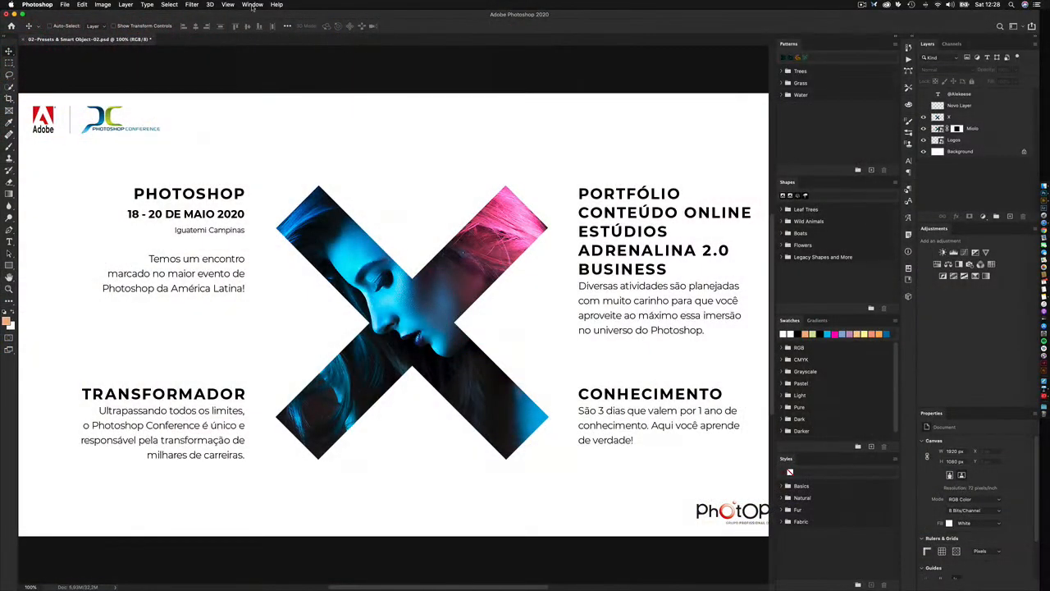
Switch to the Alekeese-Layers workspace.
left_click(252, 5)
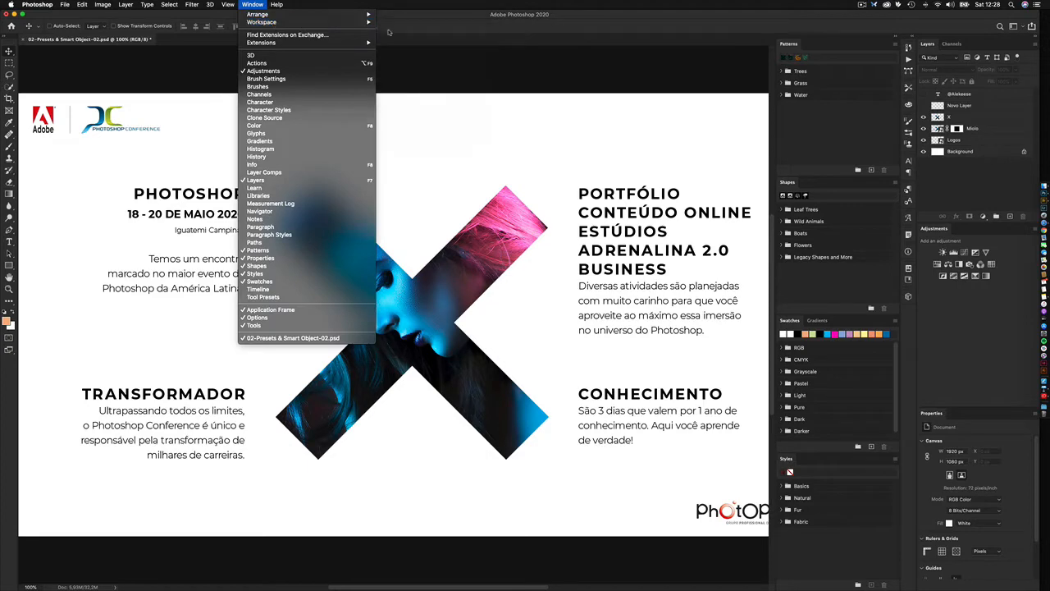
mouse_move(362, 22)
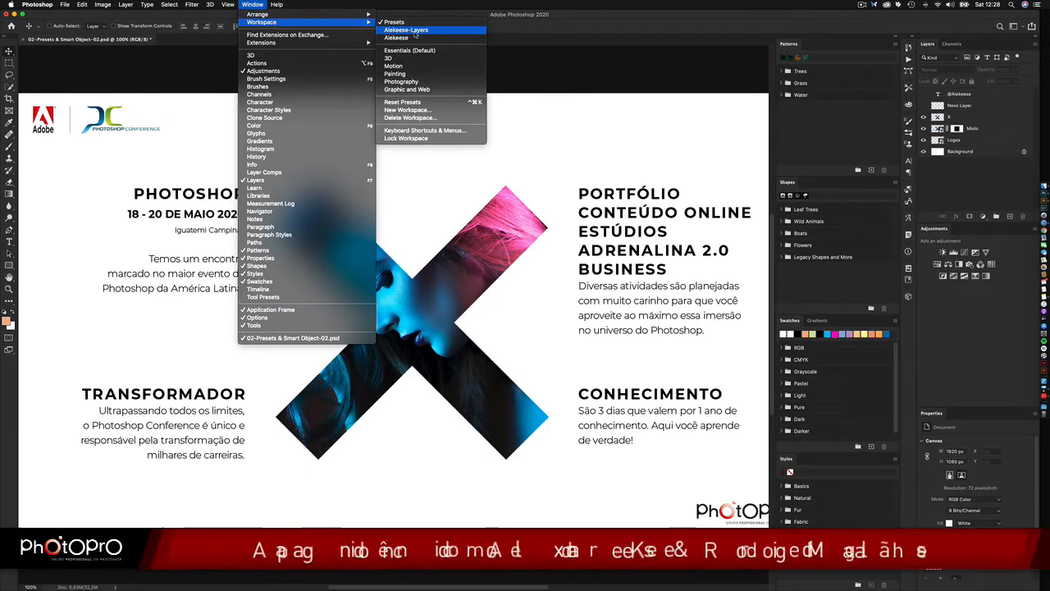
left_click(414, 31)
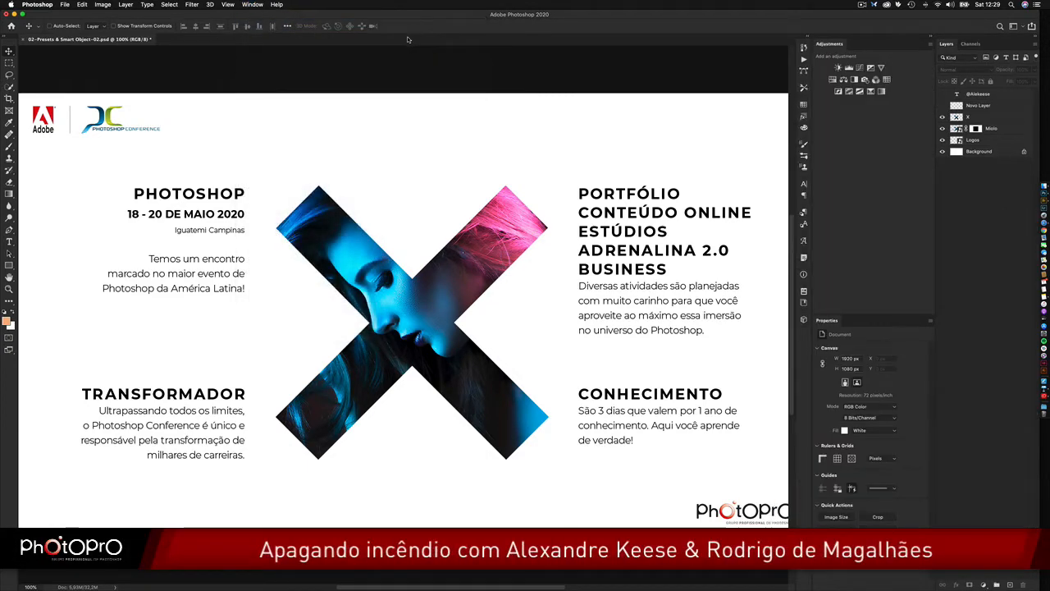
Return to the Alekeese workspace.
left_click(252, 5)
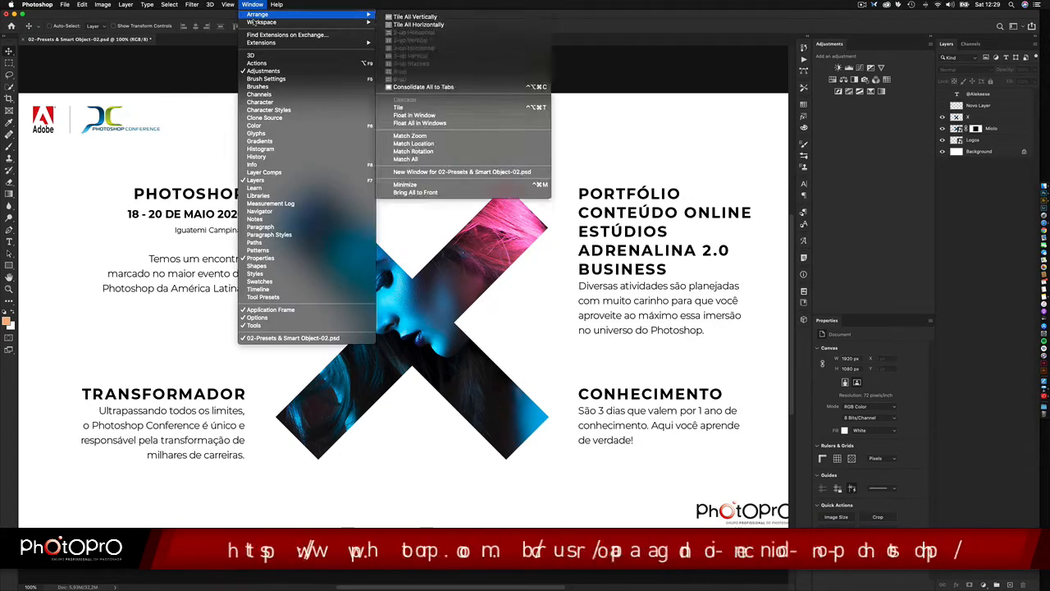
mouse_move(261, 22)
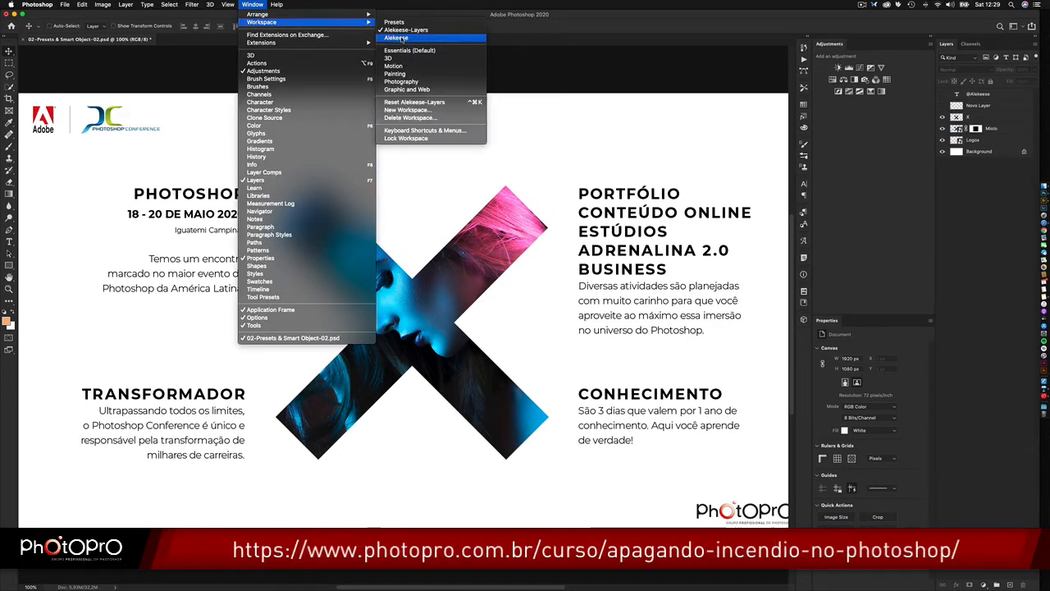
left_click(401, 39)
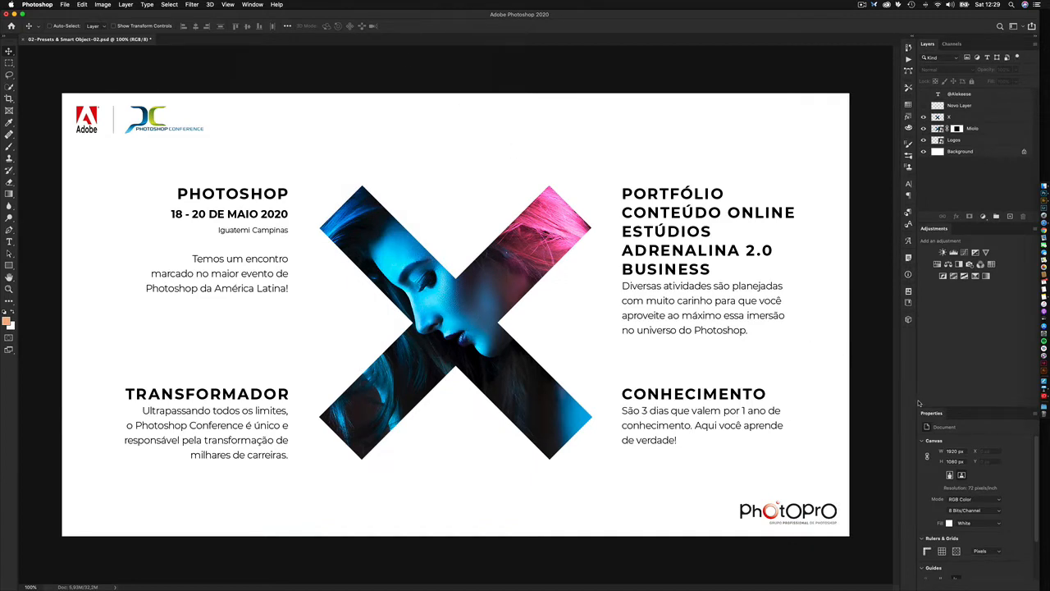
Undock the Properties panel so it floats over the canvas, and extend its height to fit all its sections.
left_click_drag(932, 417, 695, 74)
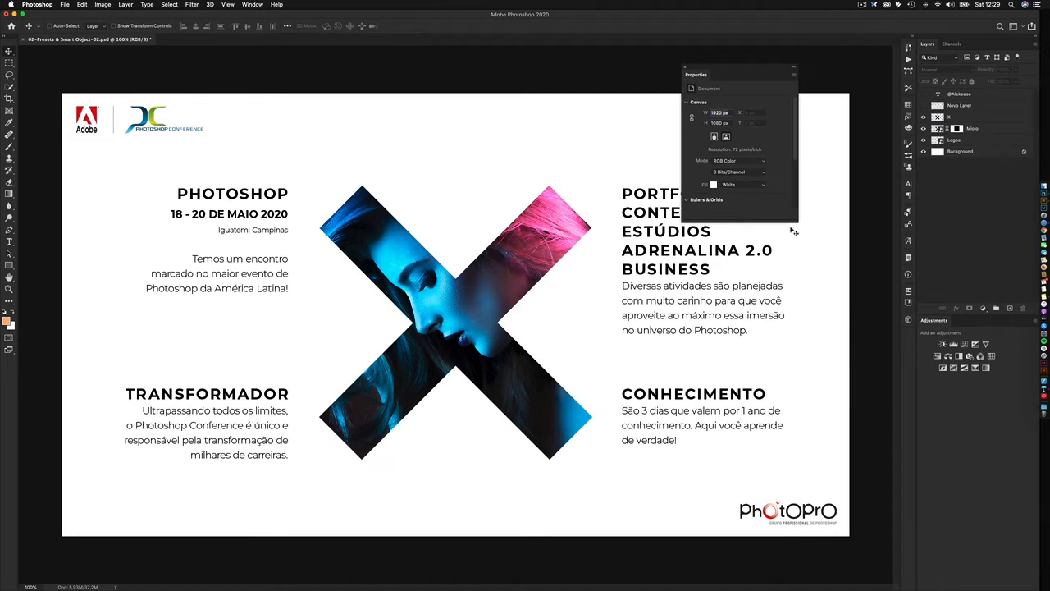
left_click_drag(794, 222, 762, 348)
Collapse the Quick Actions, Guides, Rulers & Grids and Canvas sections of the document properties.
left_click(686, 260)
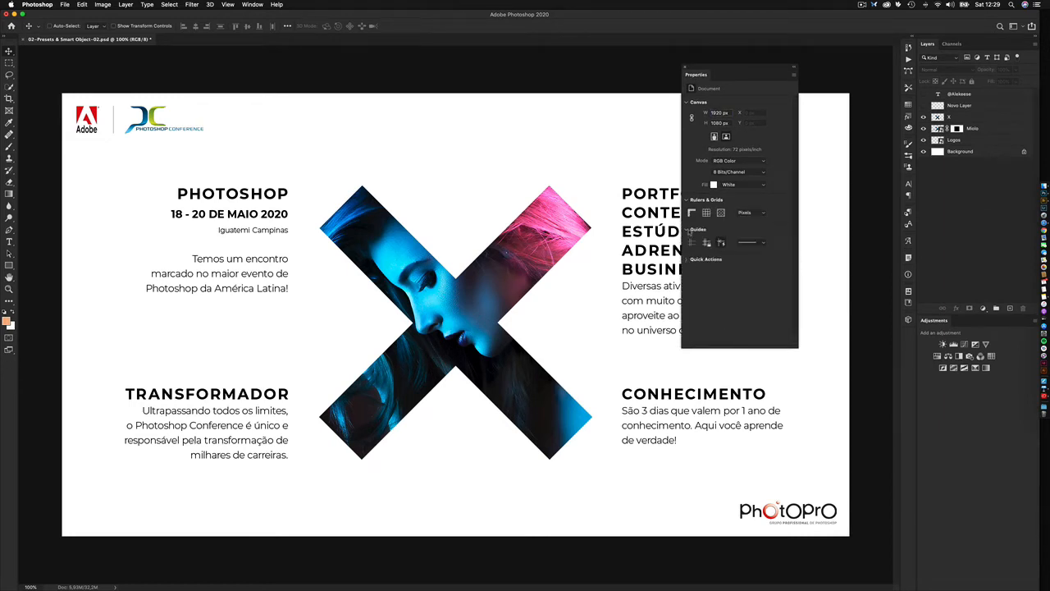
left_click(687, 229)
left_click(686, 202)
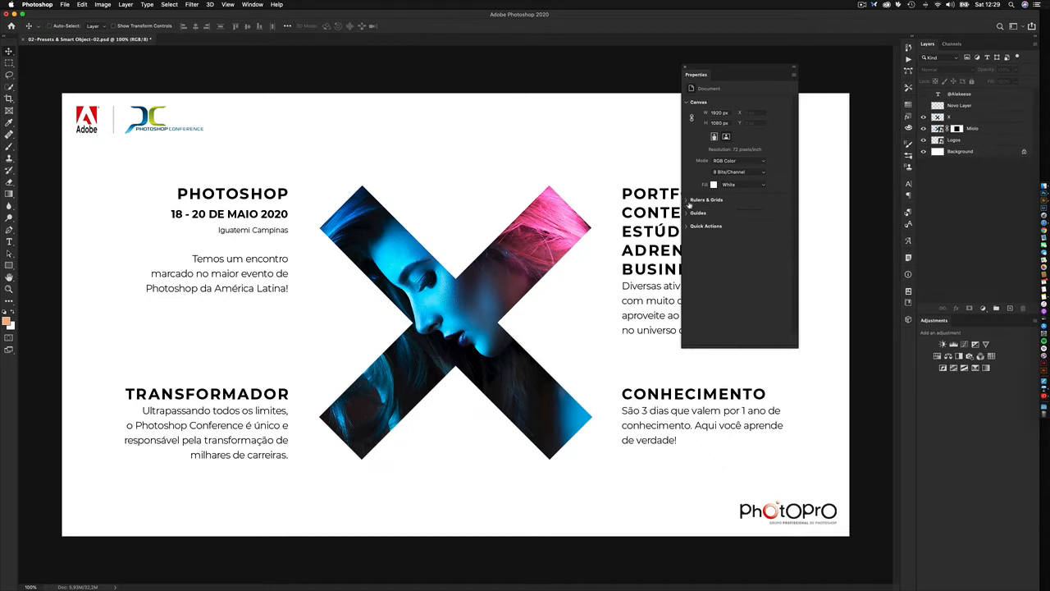
left_click(696, 107)
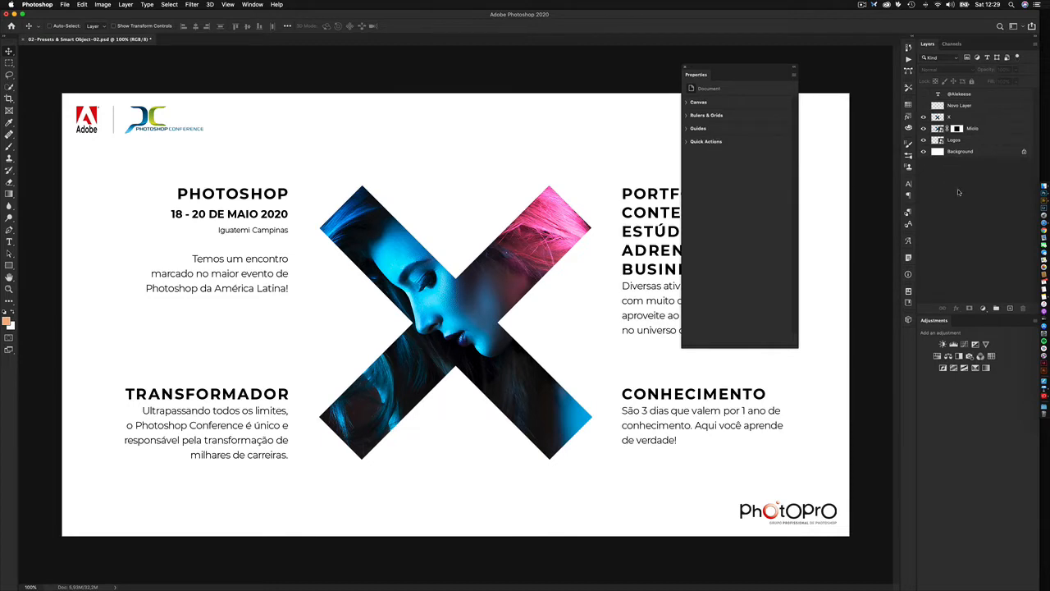
Examine the properties of each layer in turn, from Background, Logos, Miolo and X up to Novo Layer and the text layer.
left_click(982, 154)
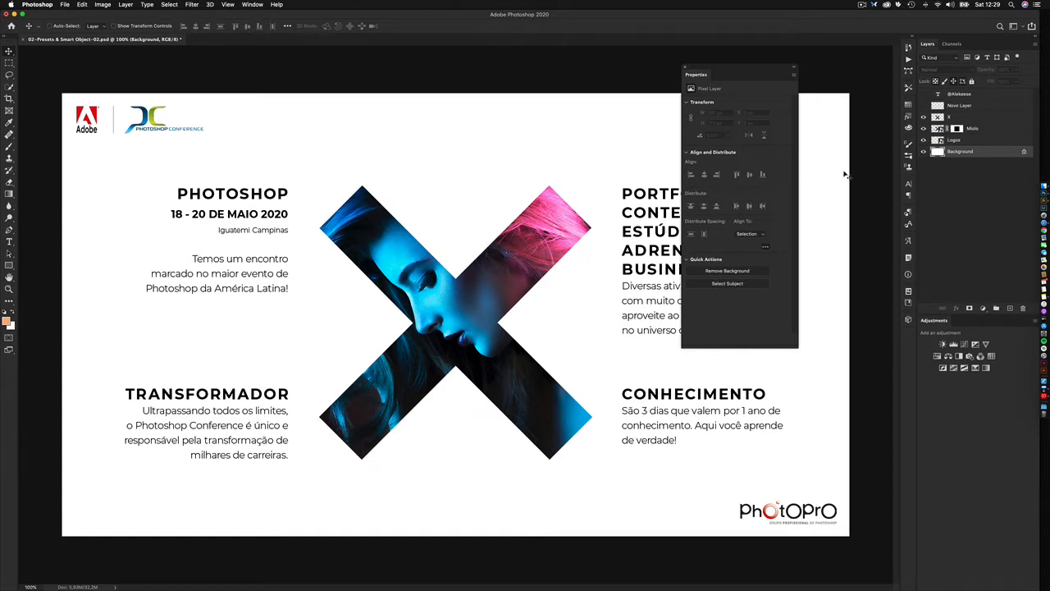
left_click(971, 144)
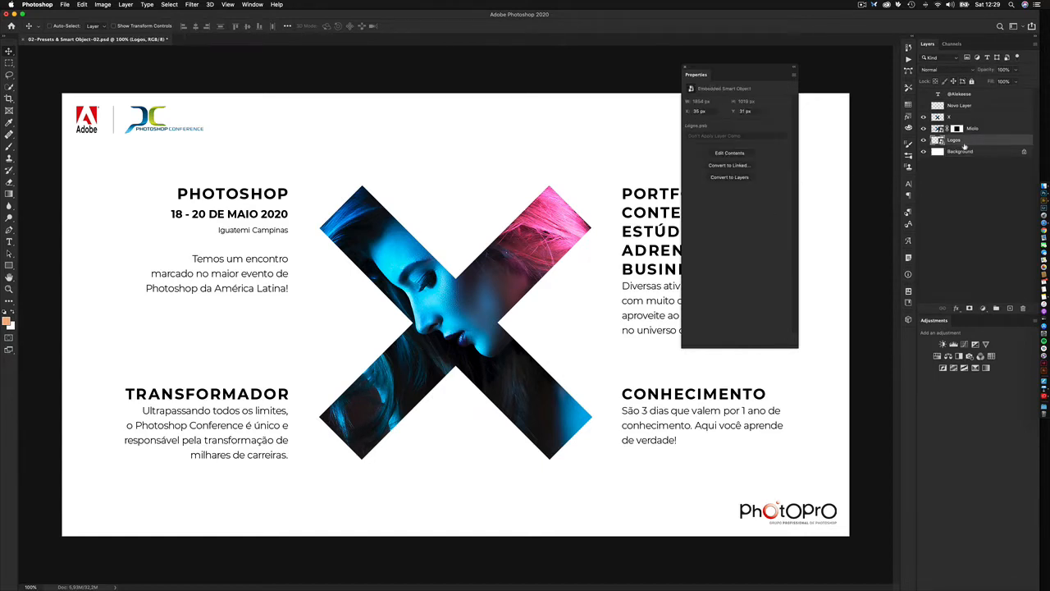
left_click(994, 130)
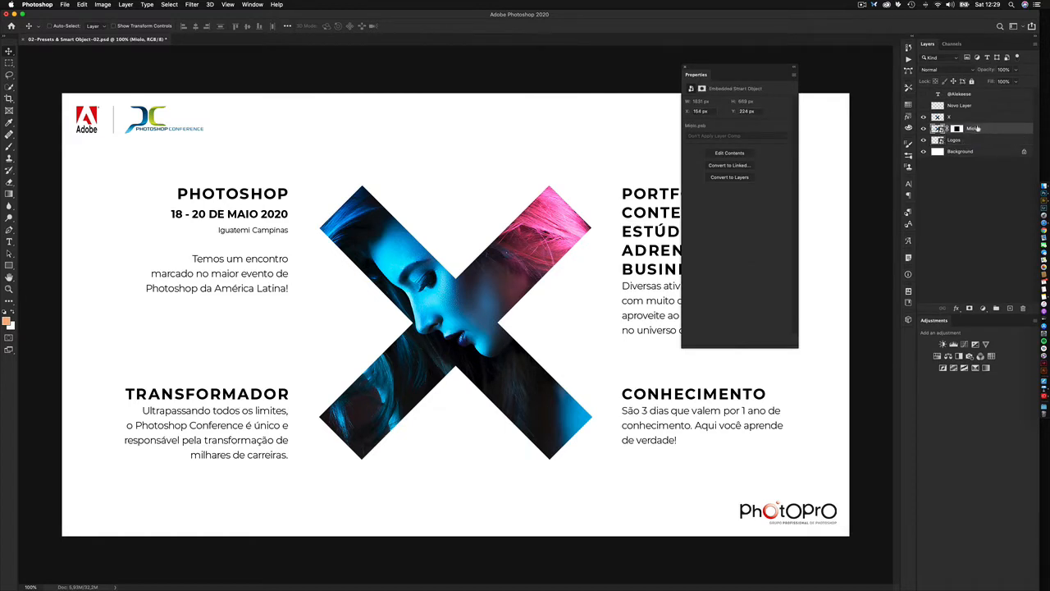
left_click(971, 119)
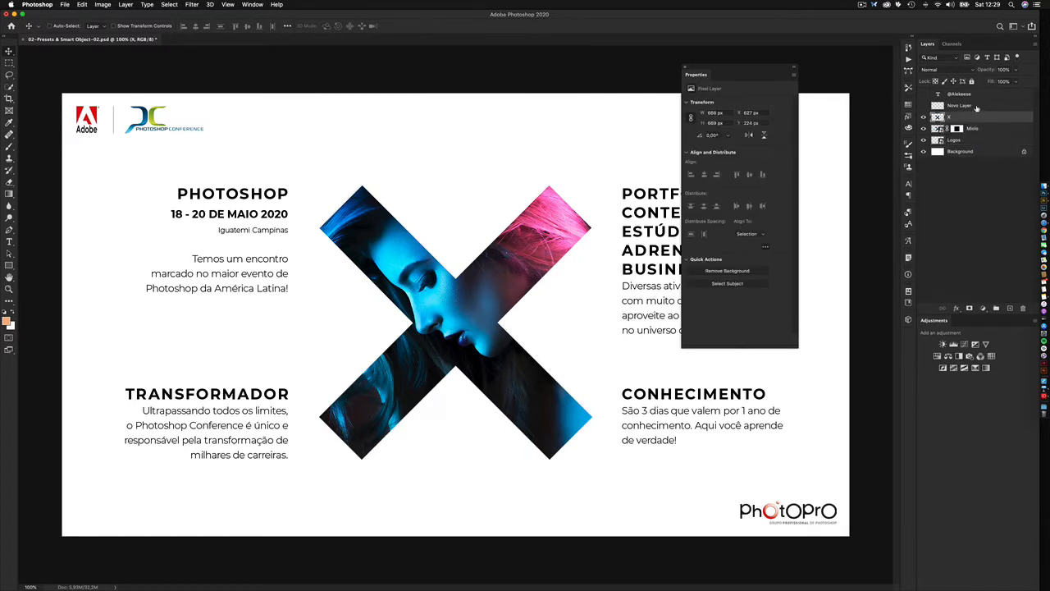
left_click(977, 108)
left_click(979, 96)
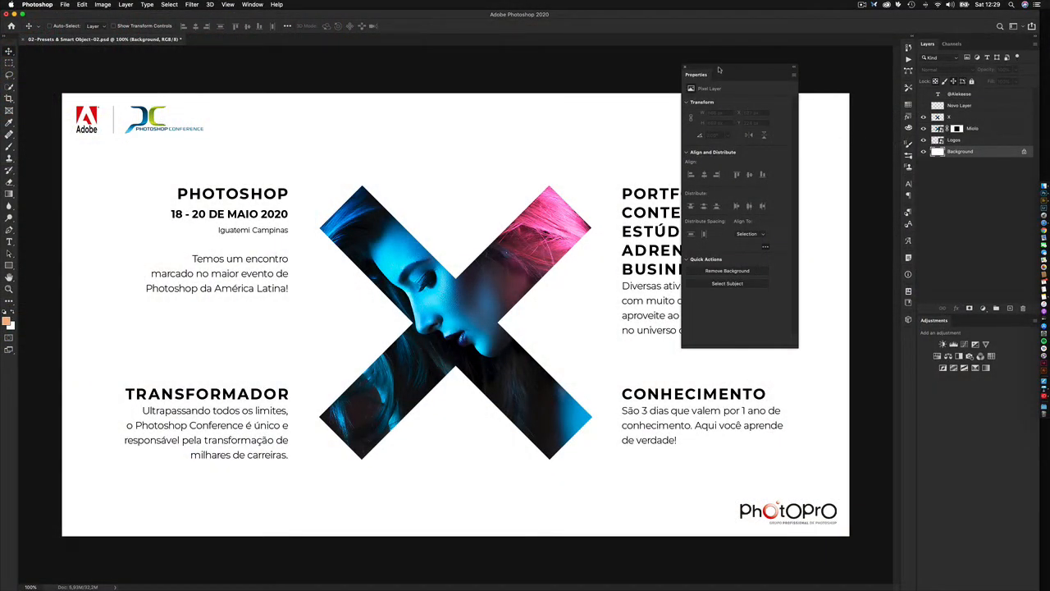
Dock the Properties panel as its own column beside the collapsed panels and save the layout as a new workspace named Alekeese-Propriedades.
left_click_drag(719, 70, 897, 109)
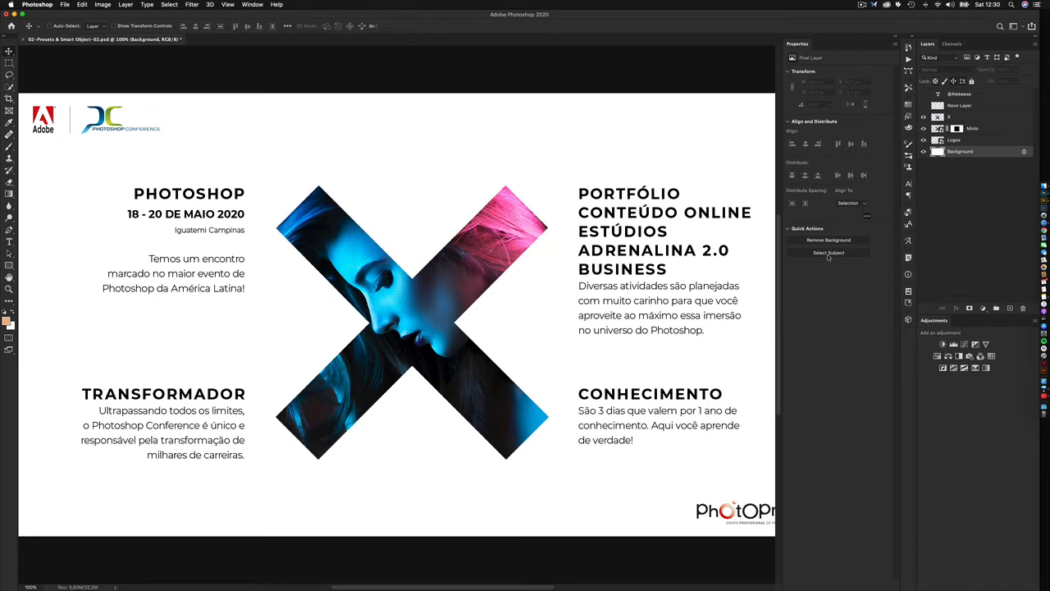
left_click(254, 5)
mouse_move(260, 23)
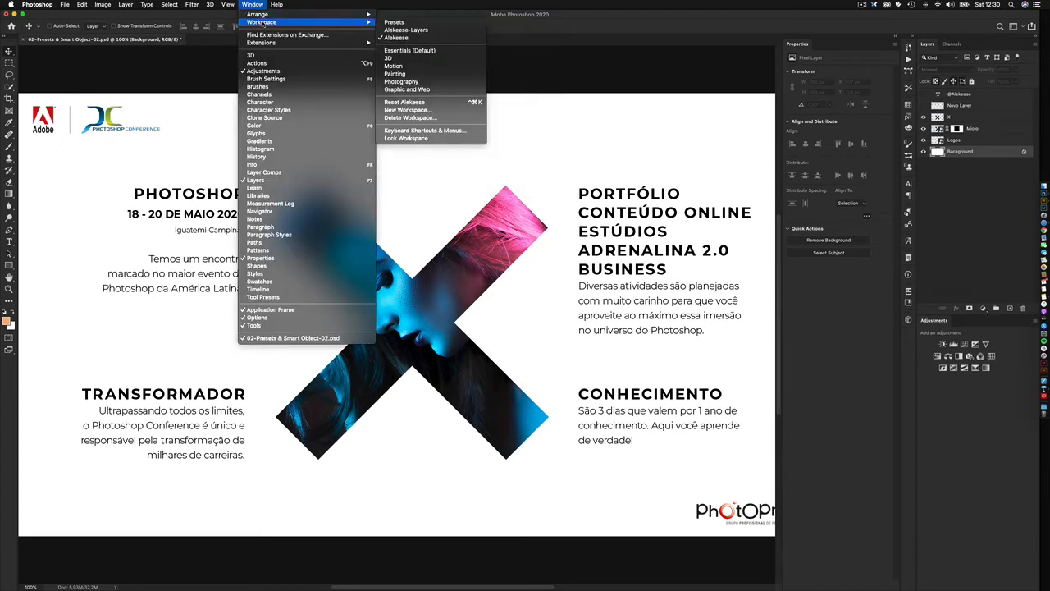
left_click(441, 110)
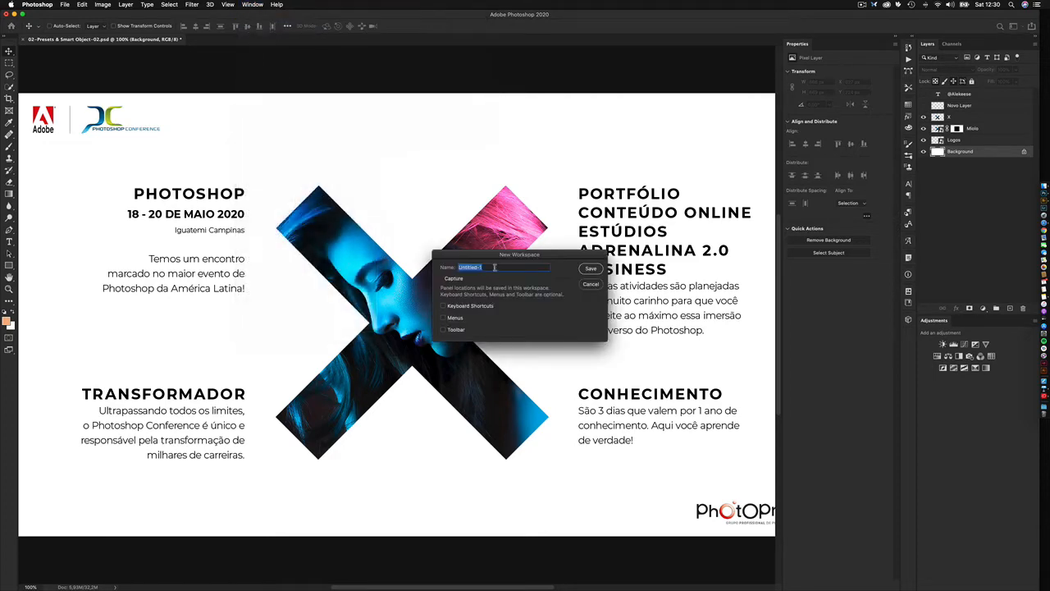
type("Alekeese-Propriedades")
key("Return")
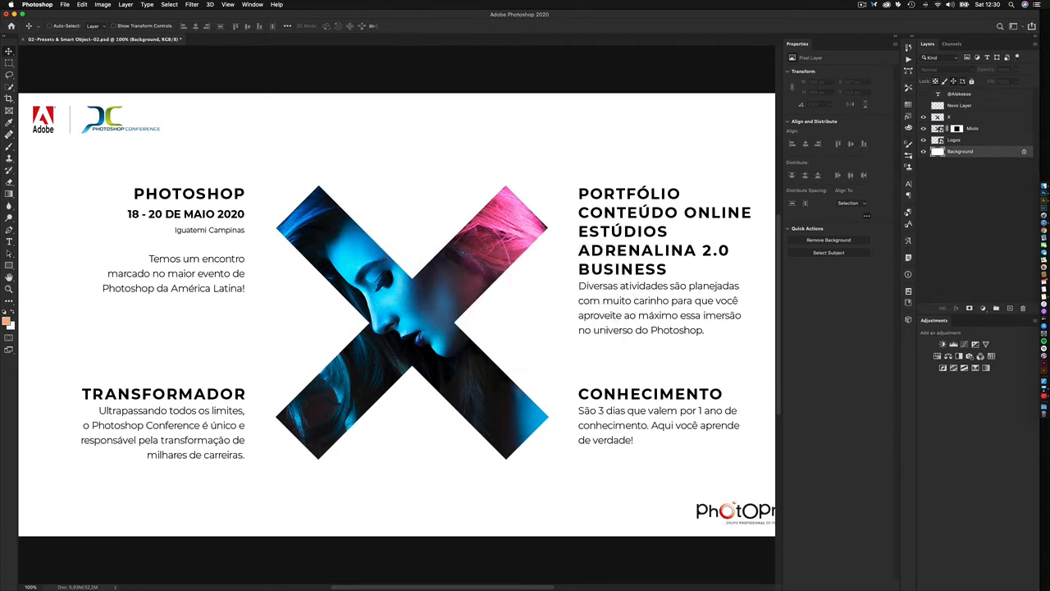
Set the document's canvas width to 2052 px in its properties.
key("super+0")
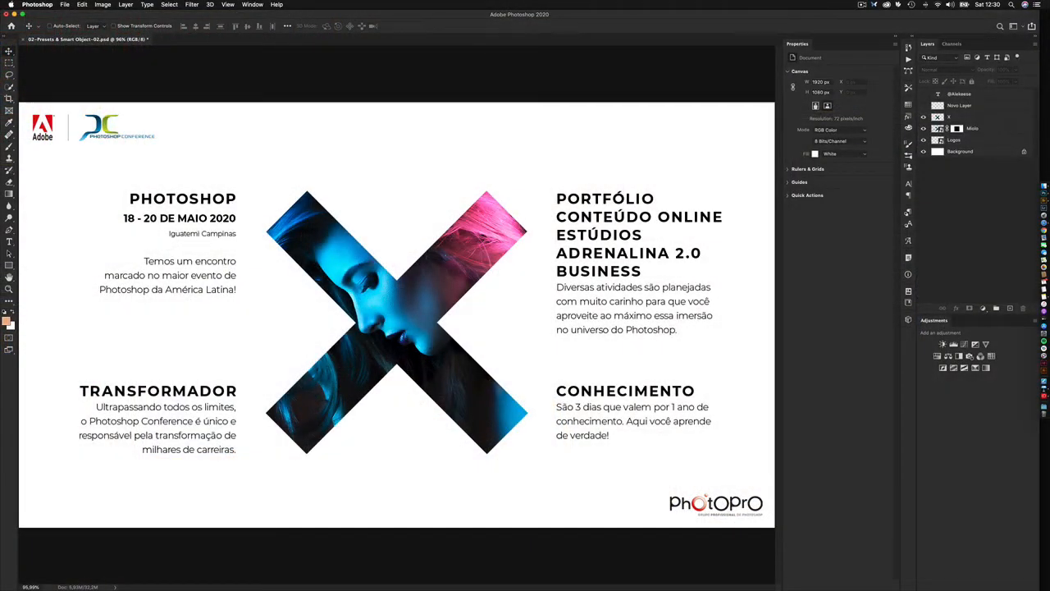
double_click(817, 82)
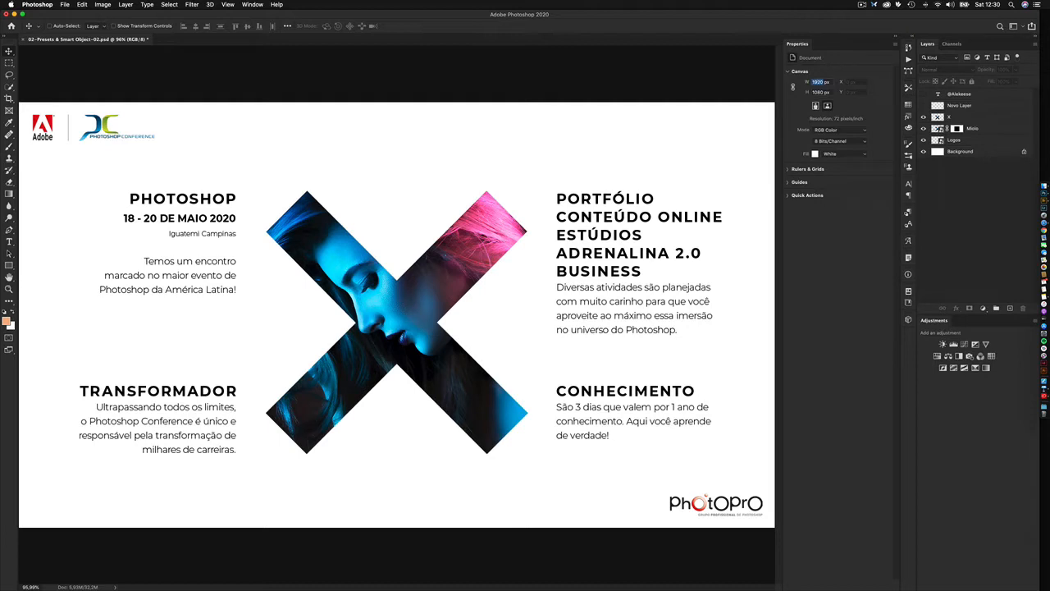
type("20")
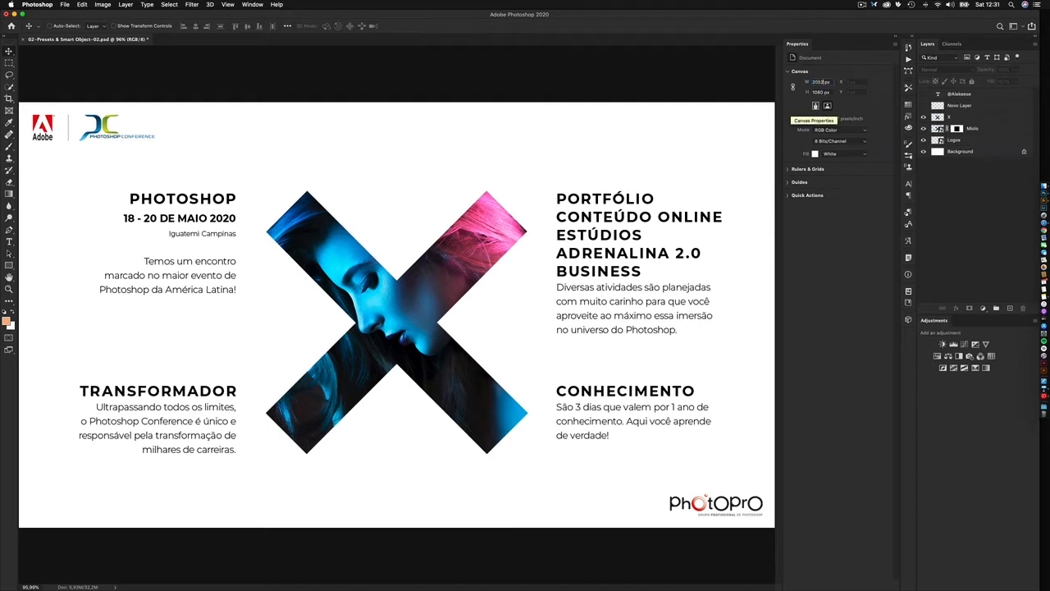
type("52")
key("Return")
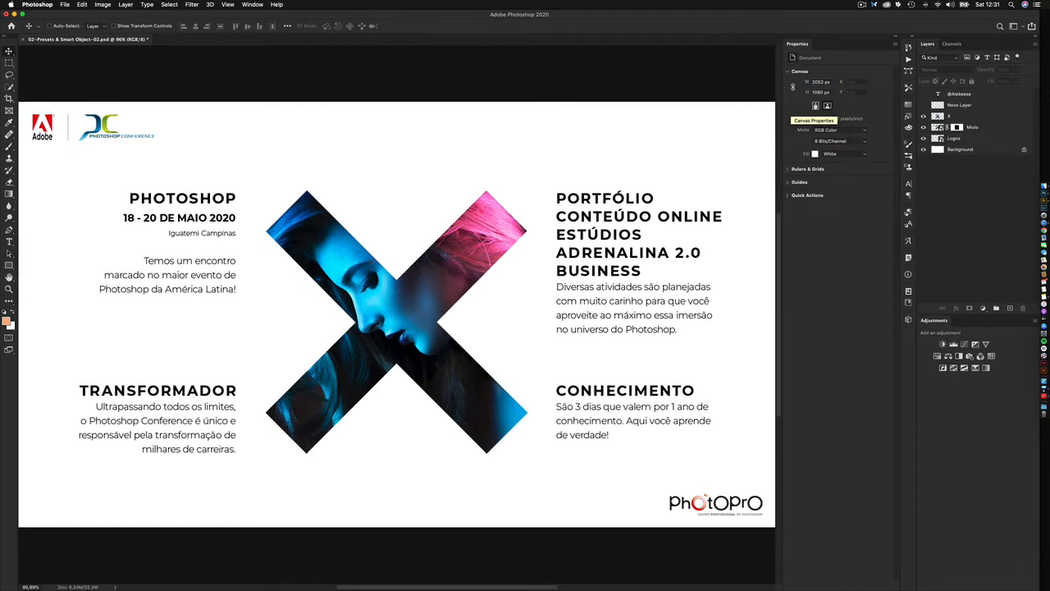
key("super+0")
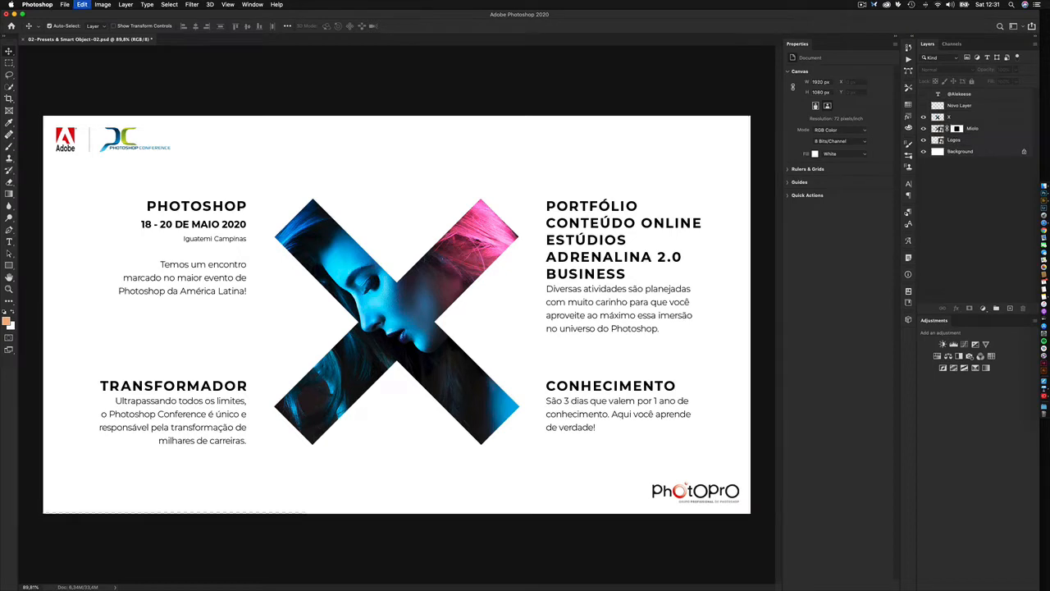
Undo the canvas width change.
key("super+z")
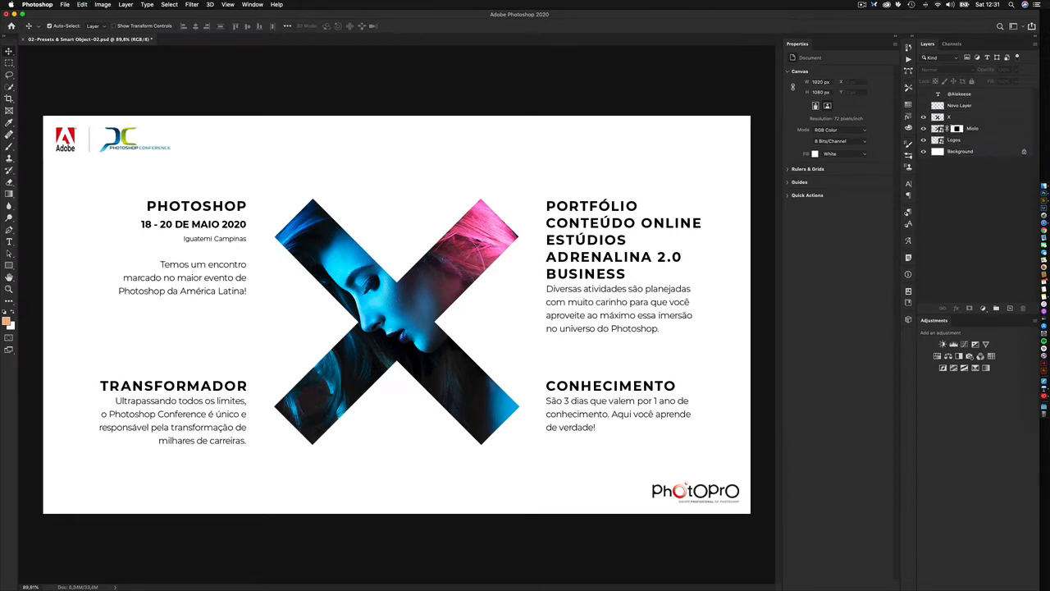
key("super+shift+z")
key("super+z")
Open the Canvas Size settings to view them, and close them without making changes.
left_click(102, 4)
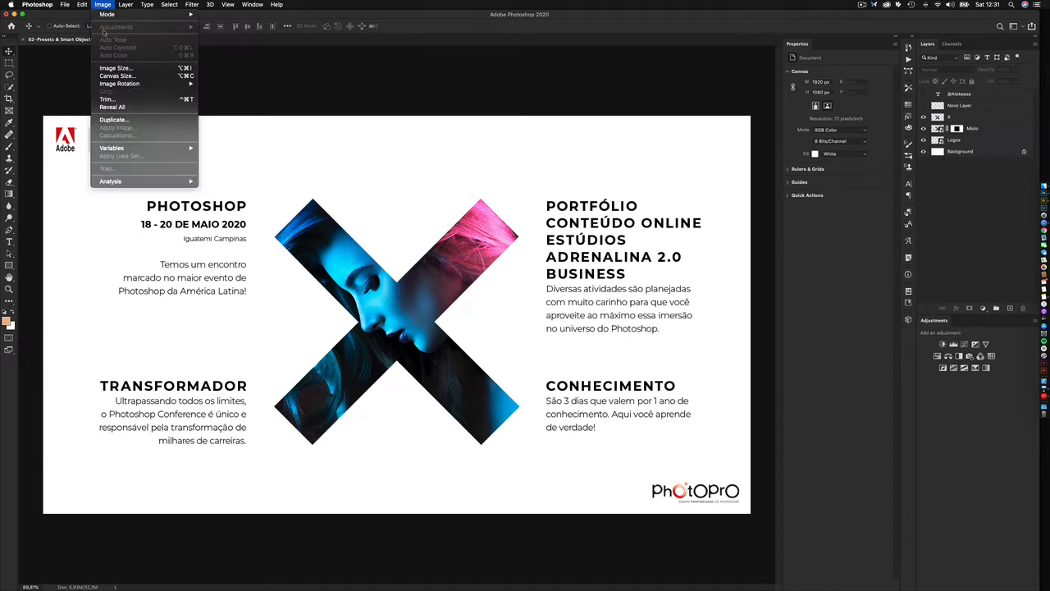
left_click(135, 76)
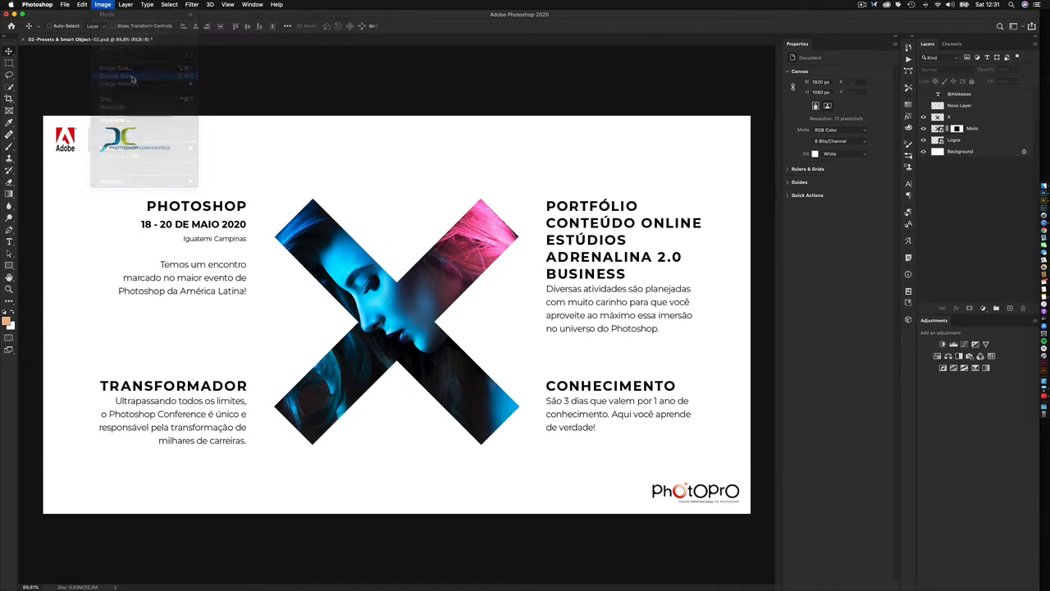
left_click(434, 190)
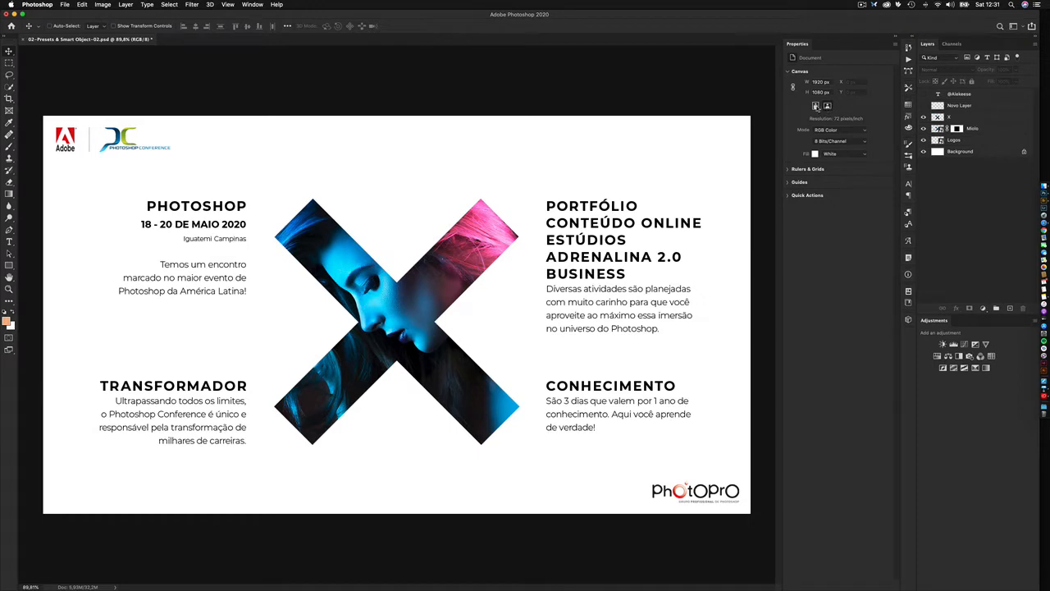
Switch the canvas to portrait orientation, accepting the clipping, and undo the orientation change.
left_click(816, 106)
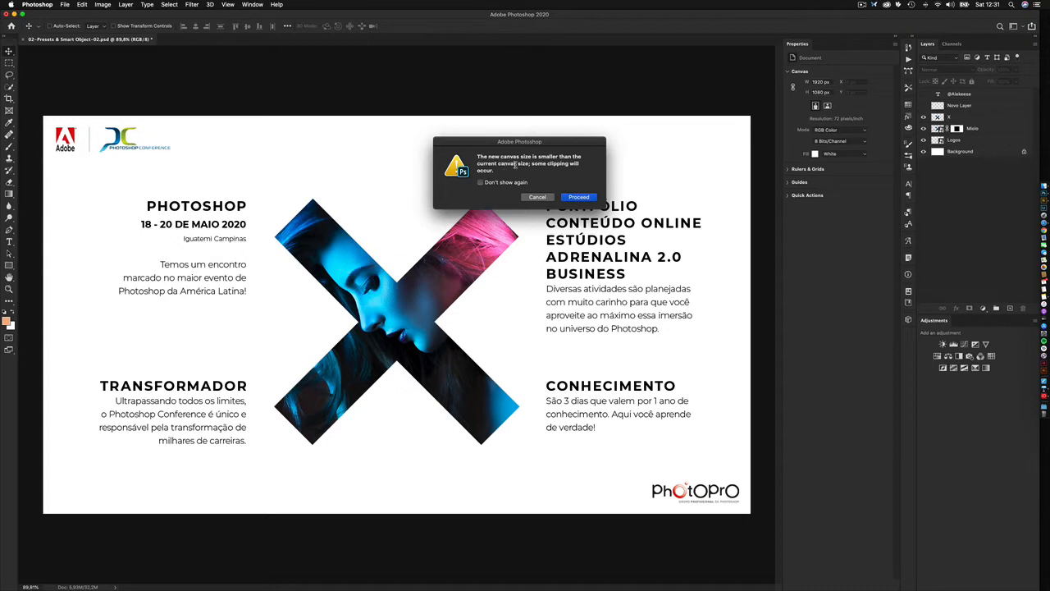
left_click(579, 198)
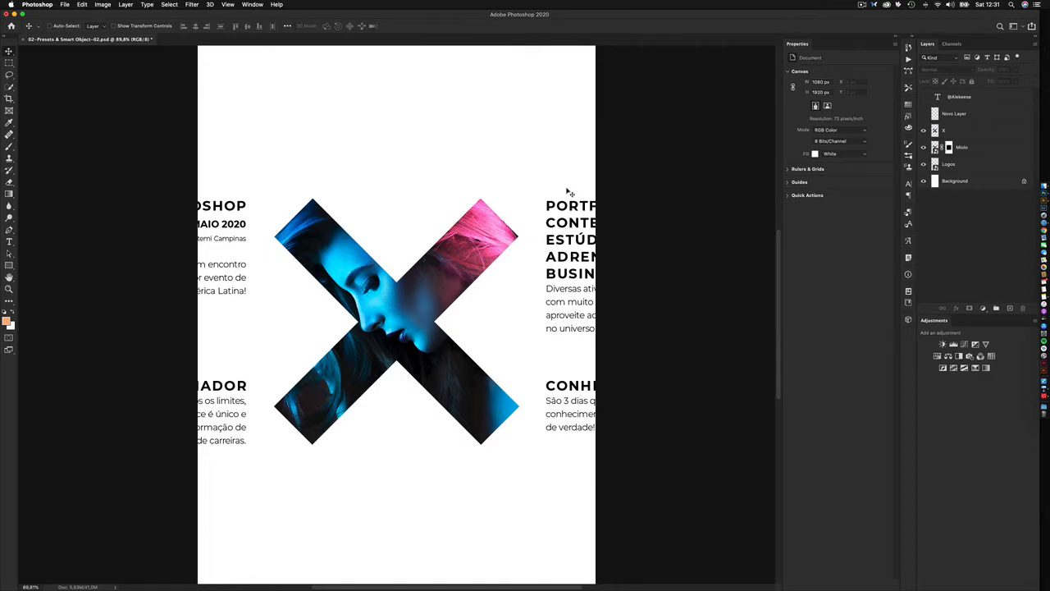
key("super+z")
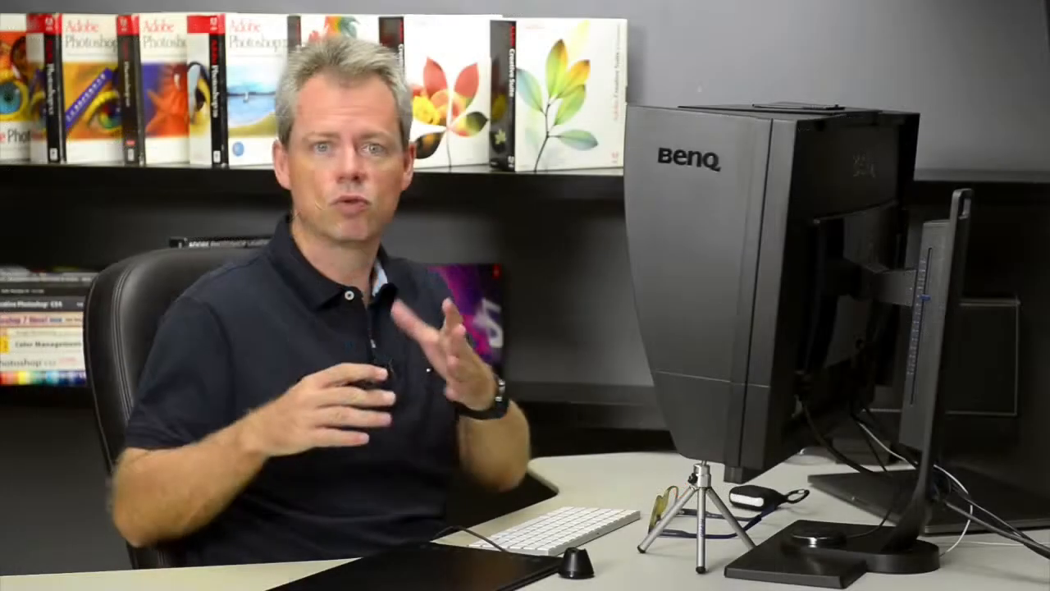
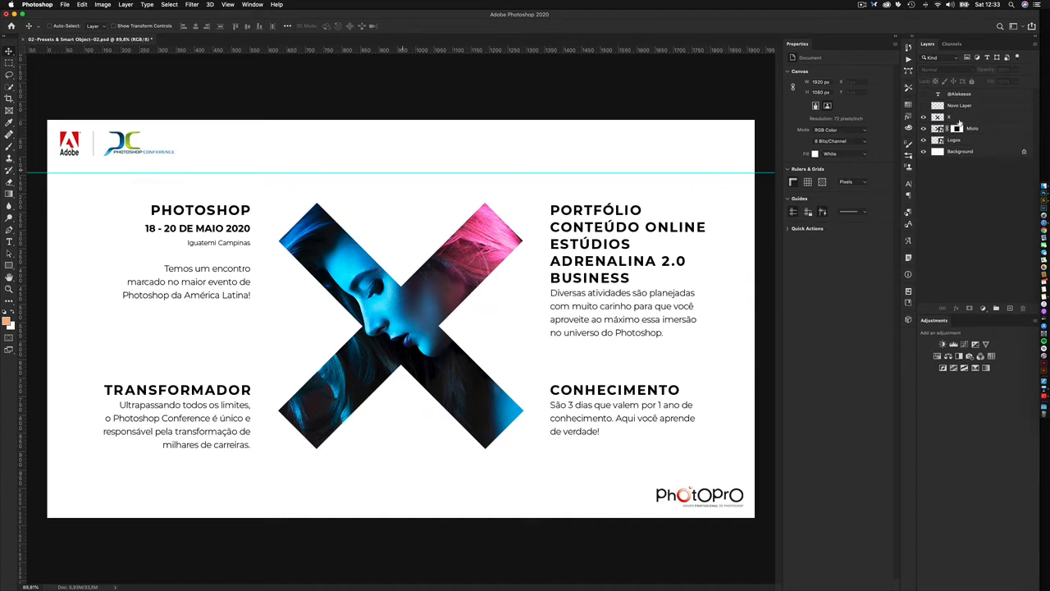
Select the X layer and move the horizontal guide down to the top edge of the X artwork.
left_click(963, 120)
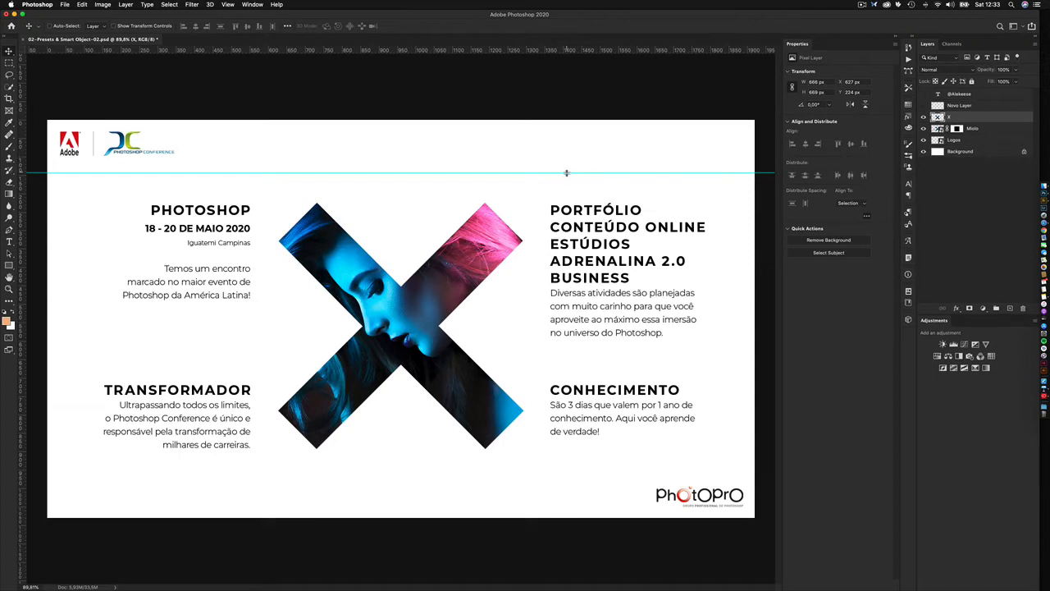
left_click_drag(566, 174, 563, 202)
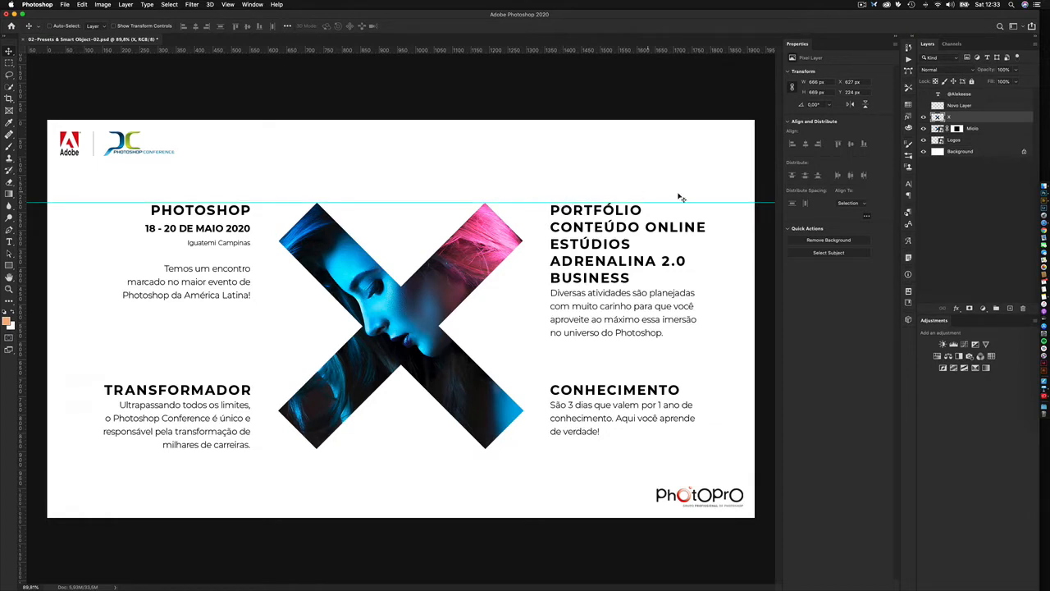
left_click(955, 212)
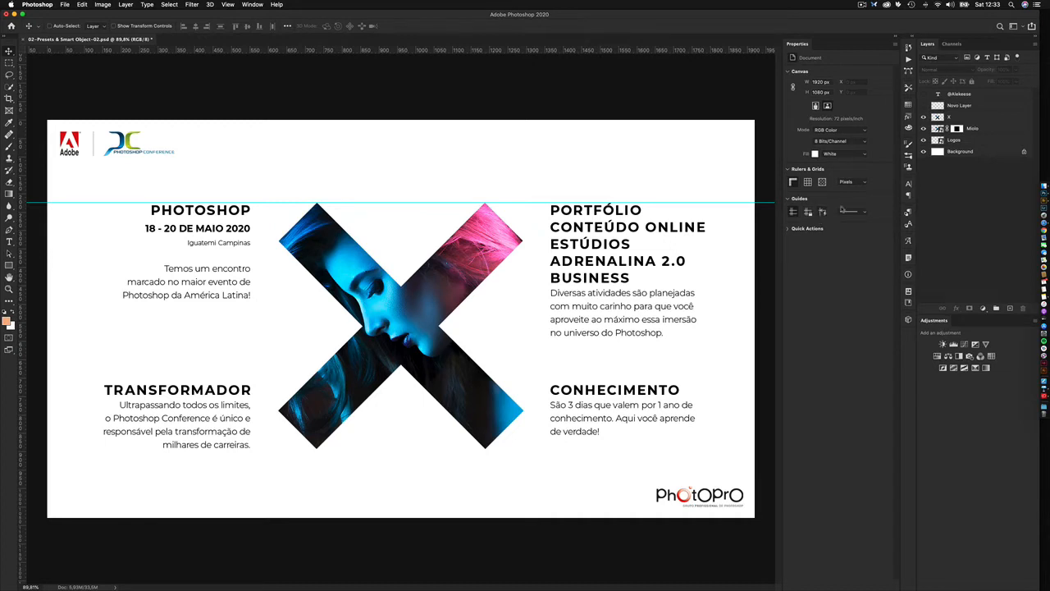
left_click(960, 120)
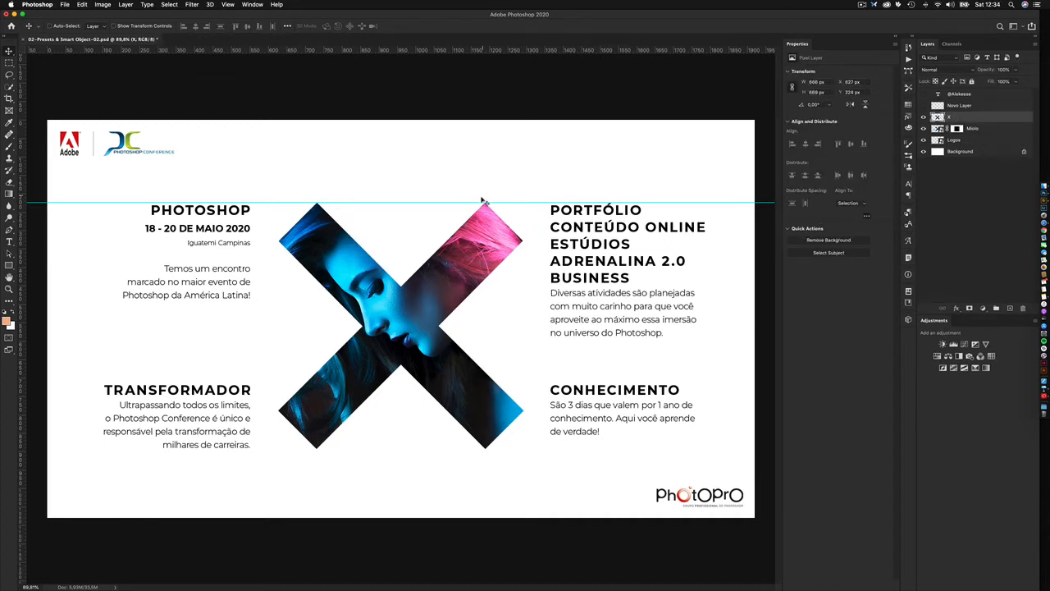
mouse_move(472, 200)
left_mouse_down()
mouse_move(468, 239)
mouse_move(469, 202)
left_mouse_up()
Collapse and re-expand the X layer's extra alignment options, and deselect the layer to return to the document properties.
left_click(867, 217)
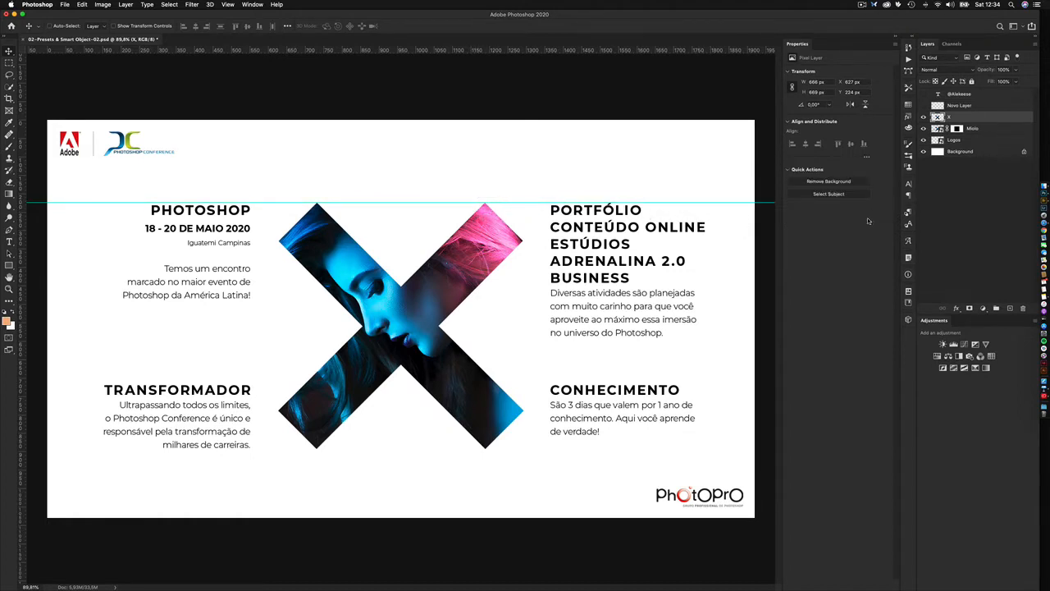
left_click(868, 158)
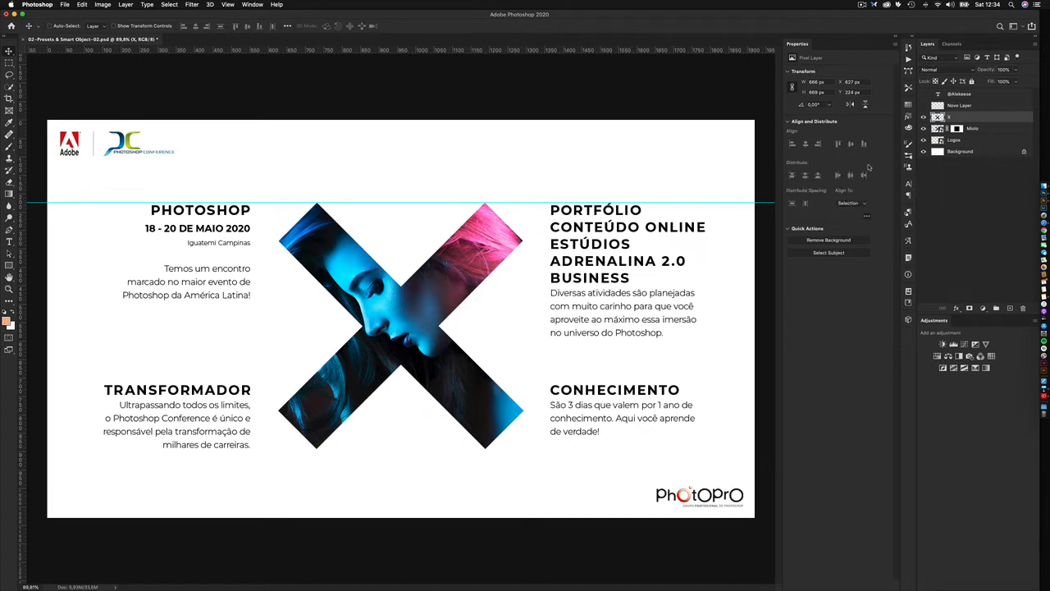
left_click(965, 175)
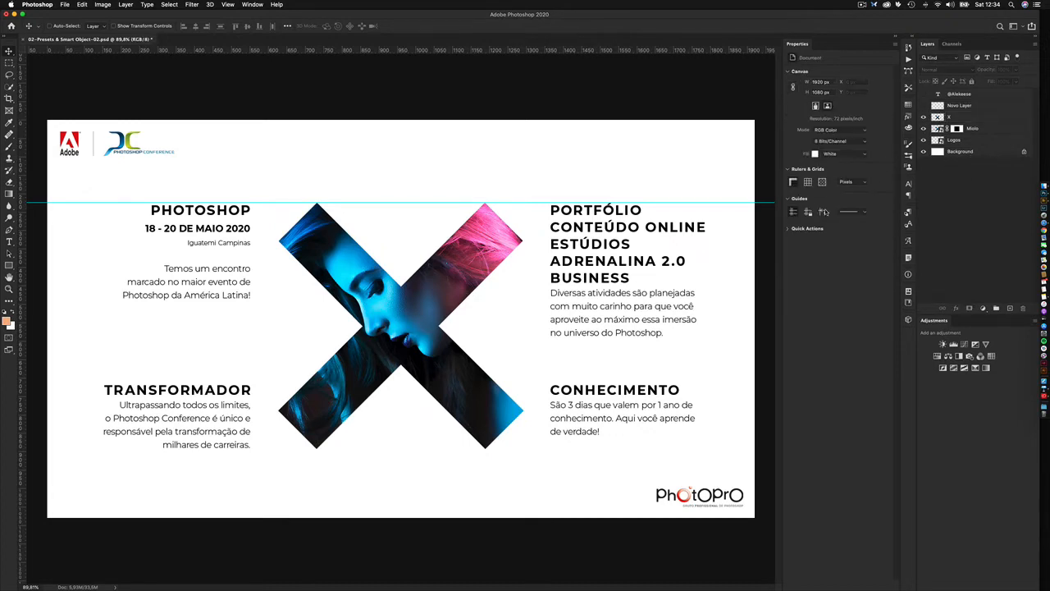
Expand the document's quick actions, view the Image Size settings and close them without making changes.
left_click(788, 229)
left_click(788, 229)
left_click(813, 242)
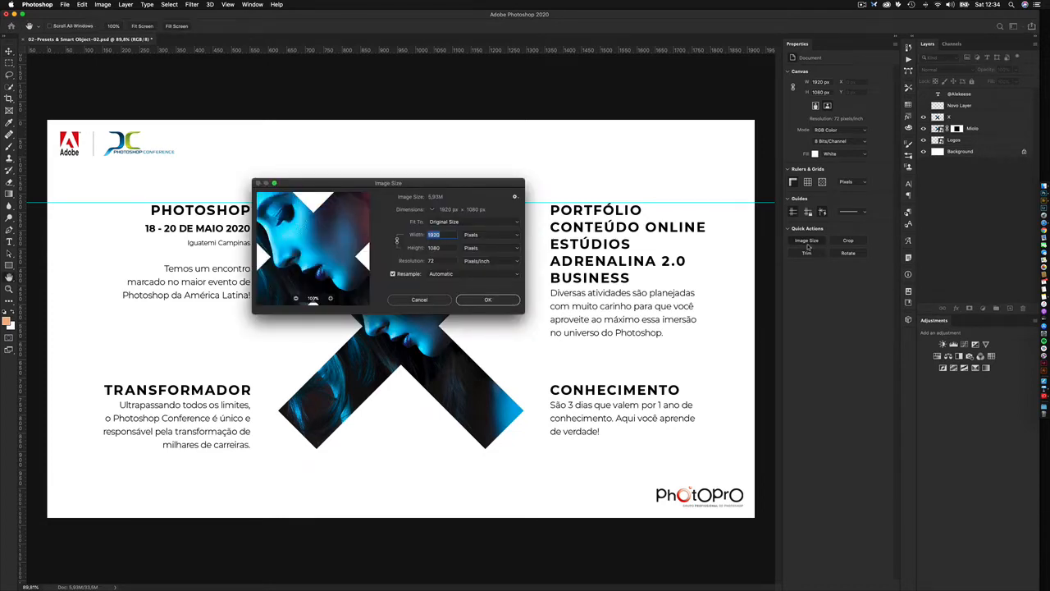
key("Escape")
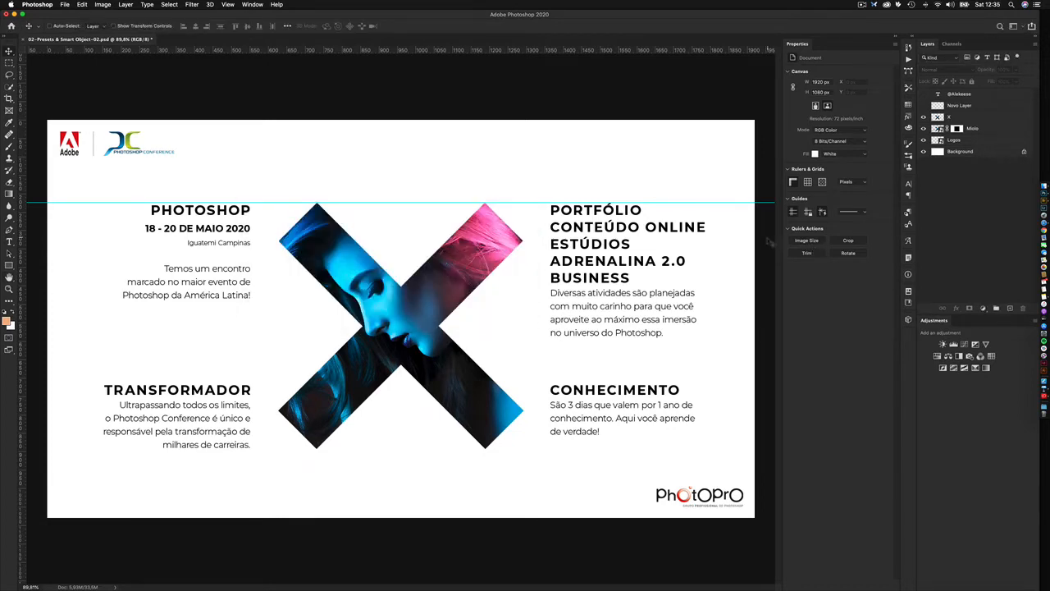
Try to crop the document to a rectangular selection covering the PHOTOSHOP text block and the upper half of the X.
key("m")
left_click_drag(532, 171, 104, 341)
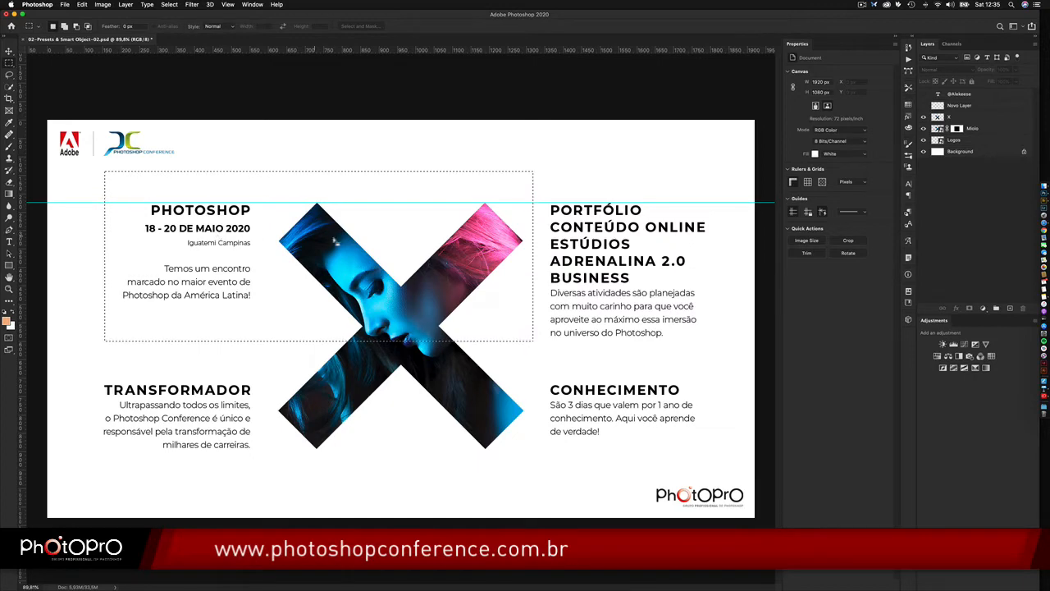
left_click(846, 243)
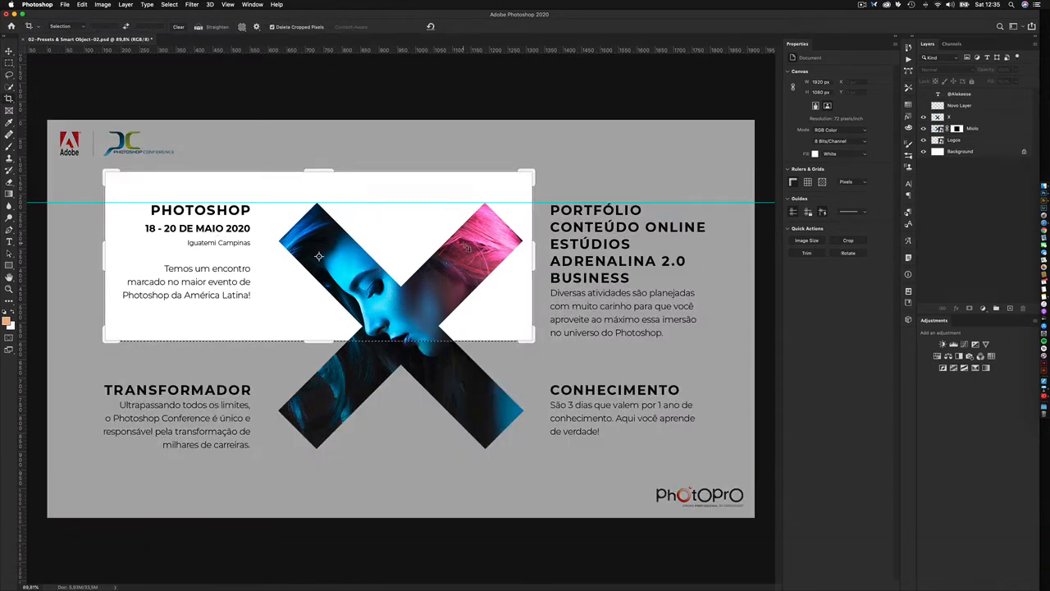
key("Return")
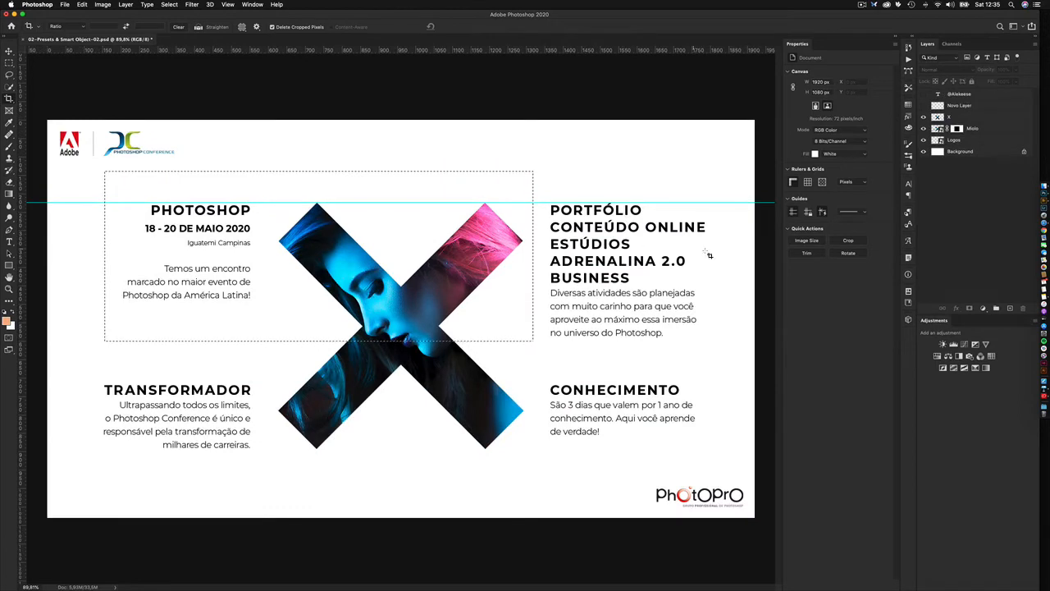
Trim all four sides of the canvas based on the top left pixel color, undo the trim and clear the rectangular selection.
left_click(803, 254)
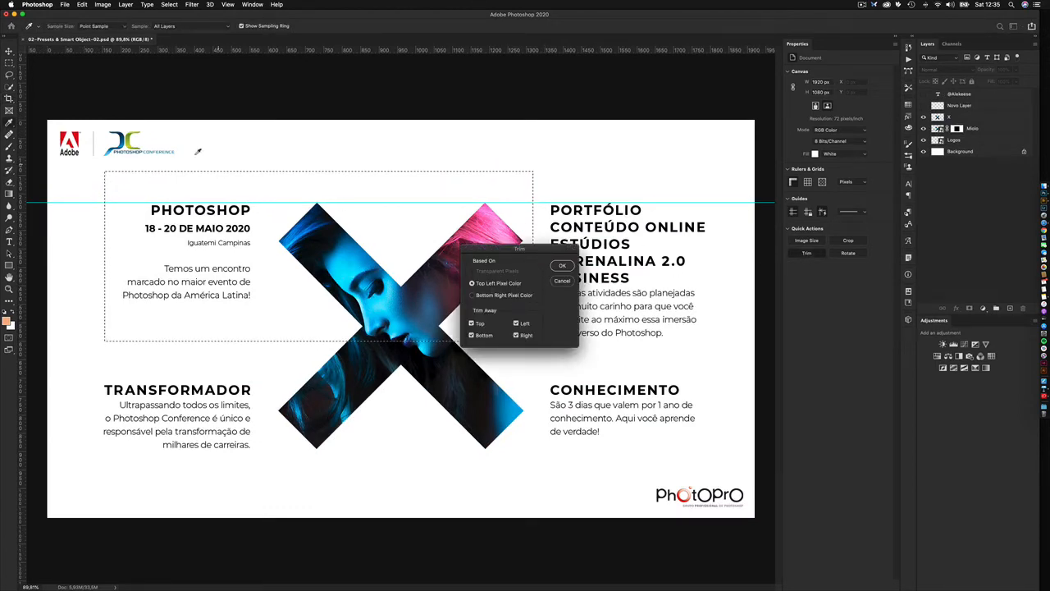
left_click(564, 266)
key("c")
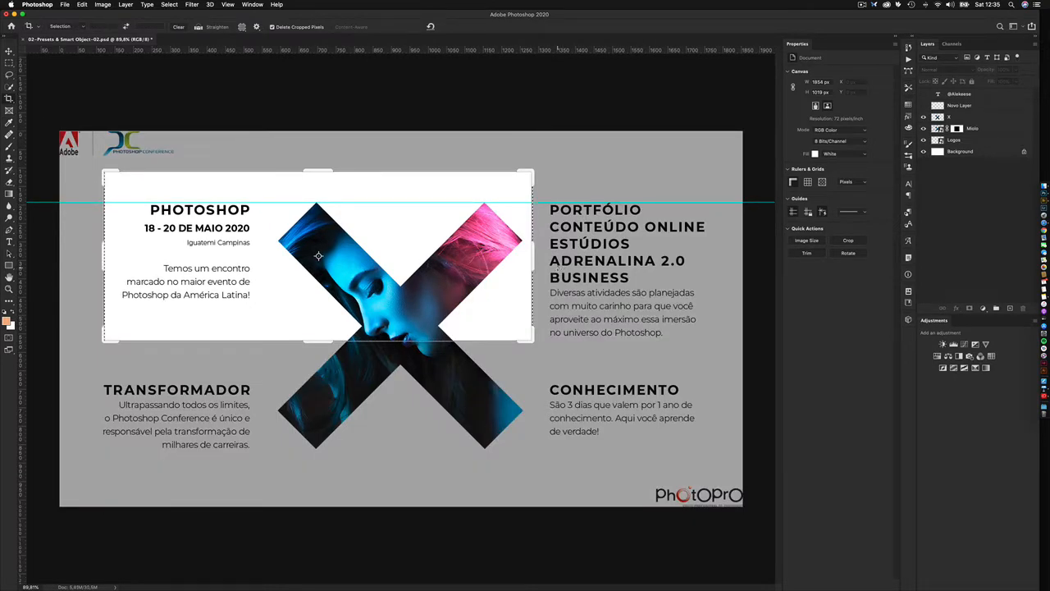
key("Escape")
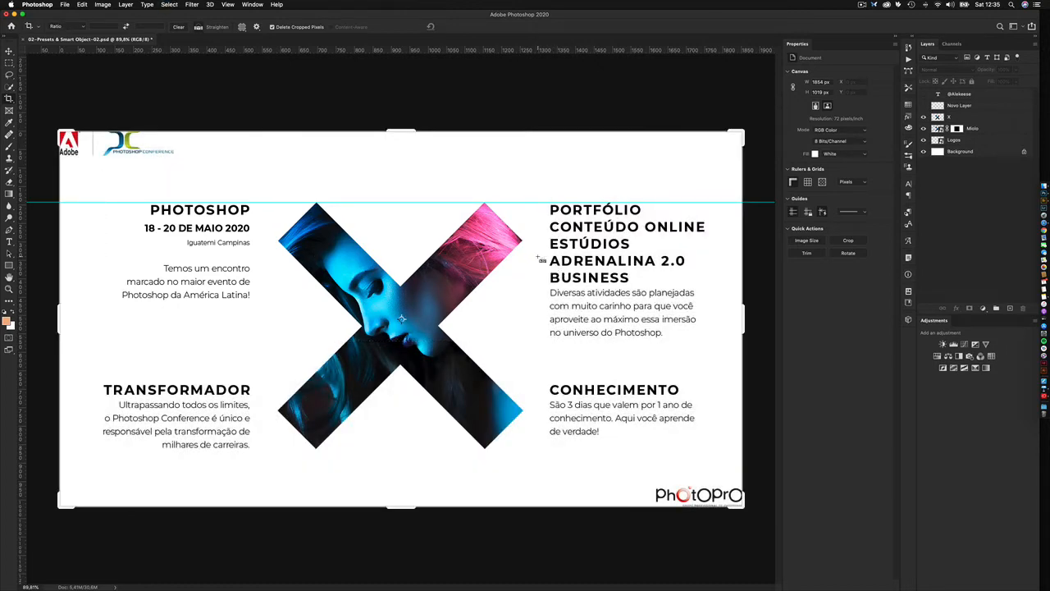
key("super+z")
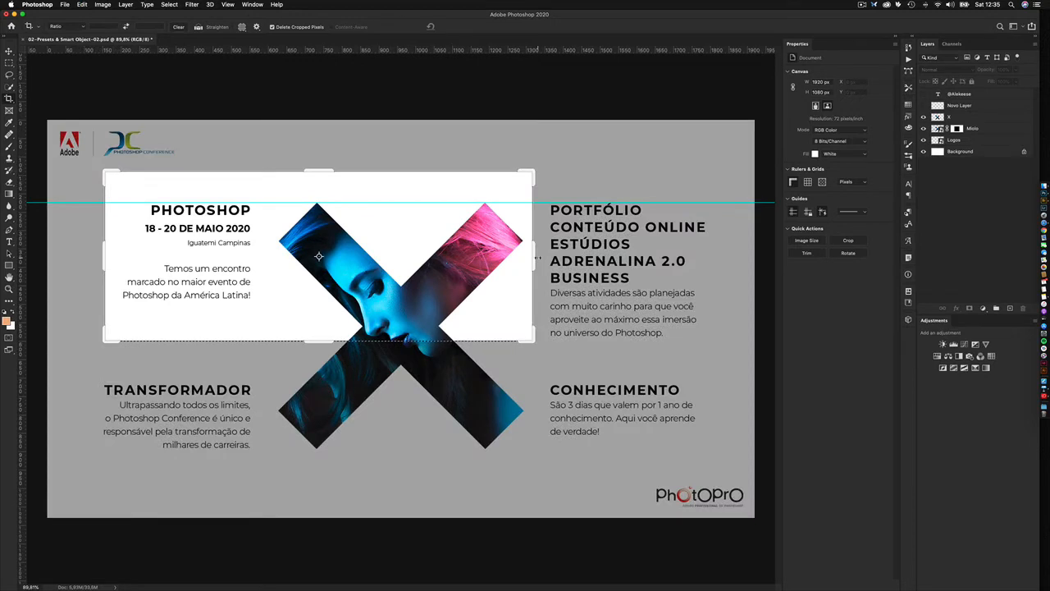
key("super+d")
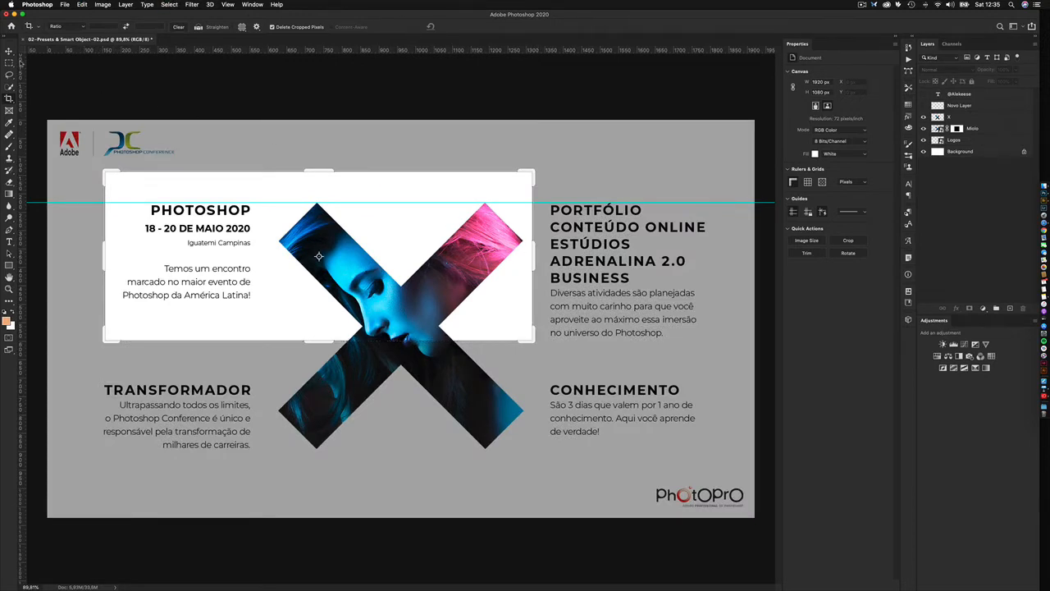
left_click(10, 63)
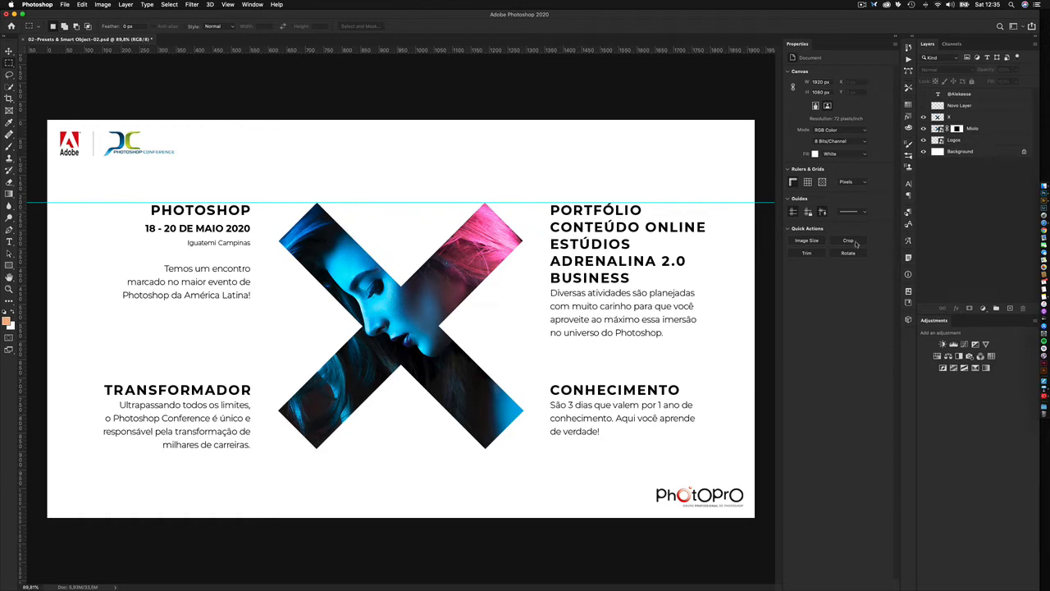
Repeat the four-sided trim of the canvas without any active selection, and undo it.
left_click(815, 256)
left_click(559, 271)
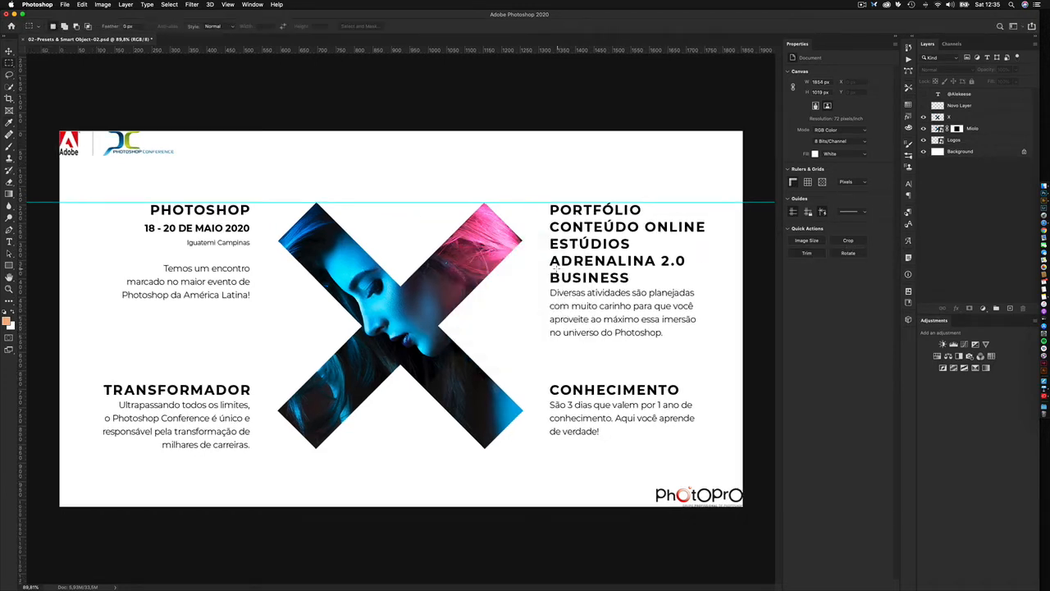
key("super+z")
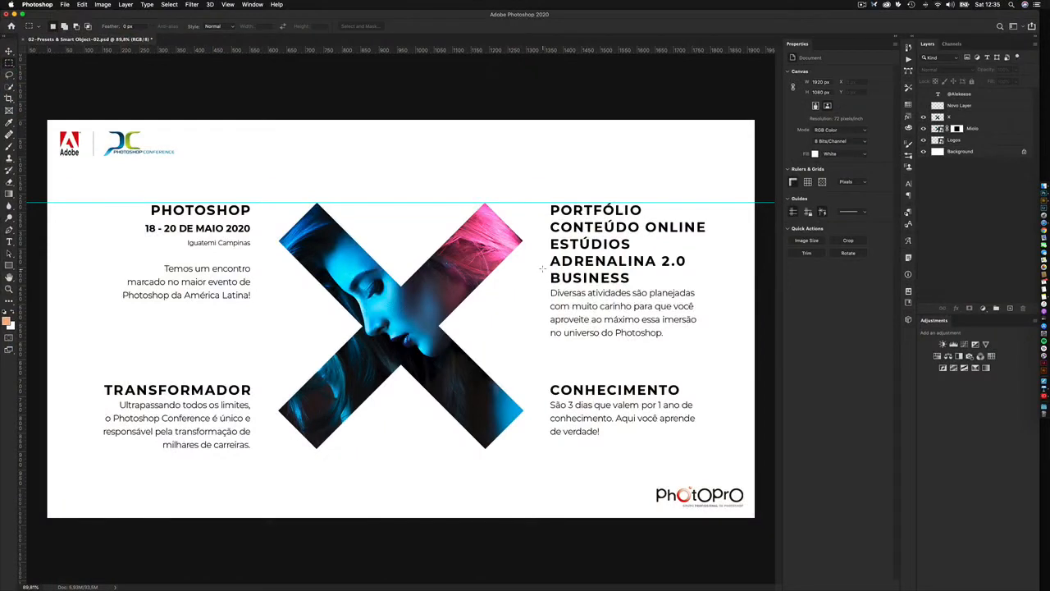
Rotate the canvas 12° clockwise and undo the rotation.
left_click(849, 253)
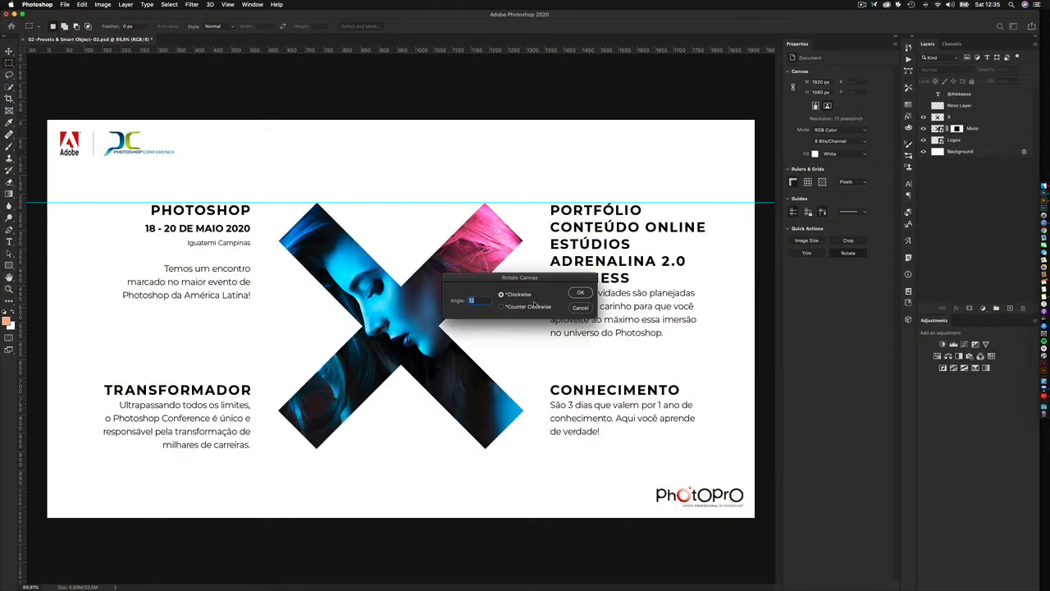
left_click(583, 293)
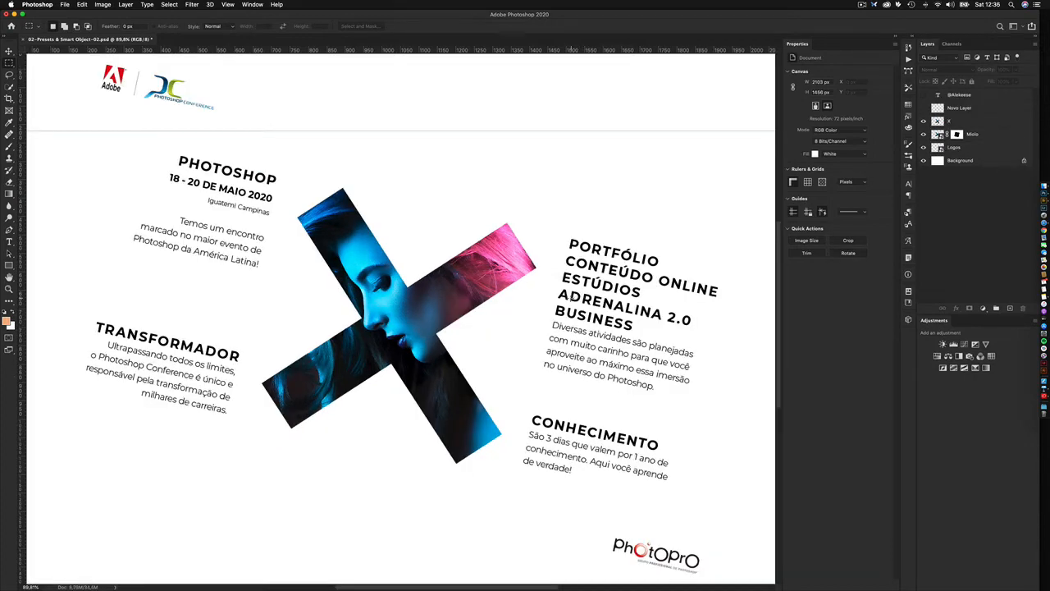
key("super+z")
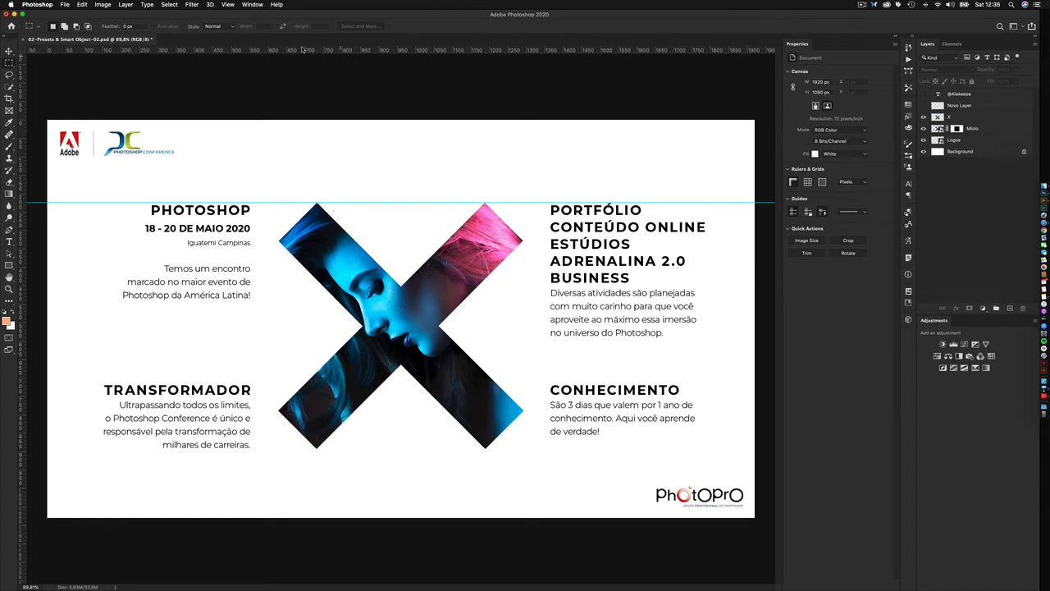
Convert the document to CMYK Color with its layers flattened, and undo the conversion.
left_click(103, 5)
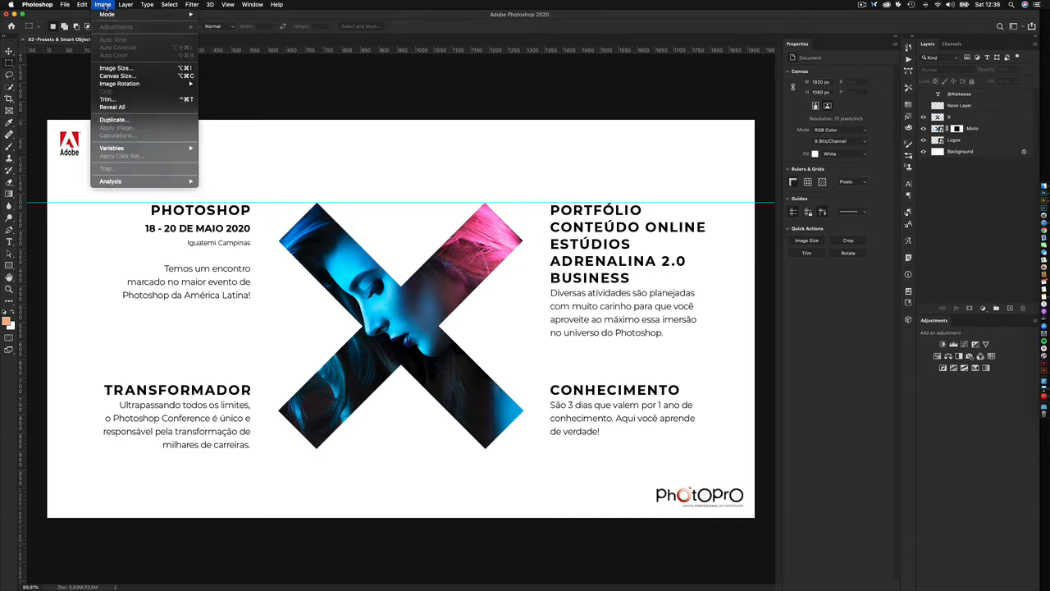
mouse_move(107, 16)
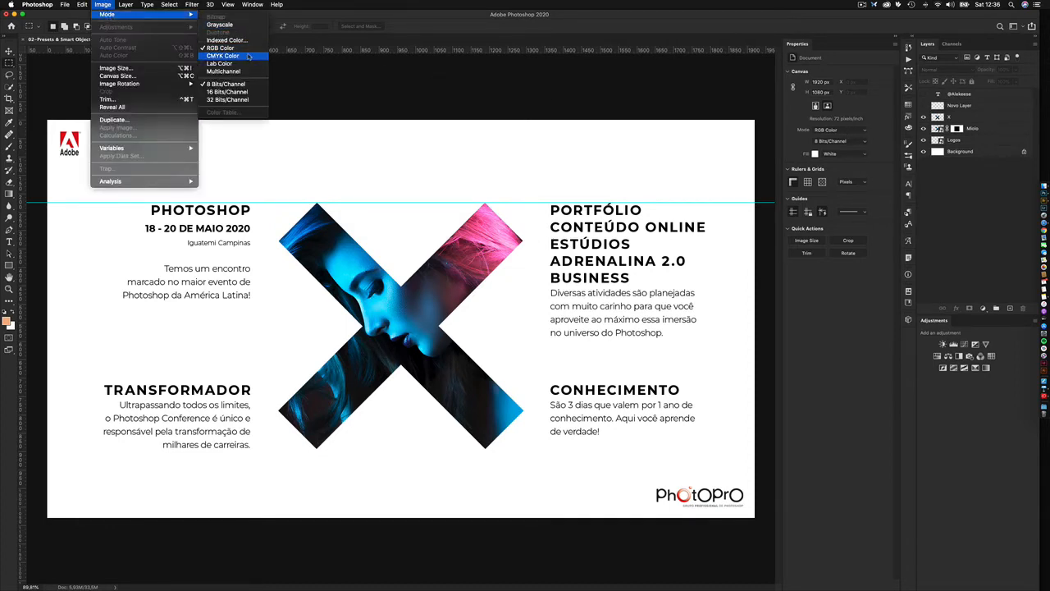
left_click(427, 65)
left_click(839, 132)
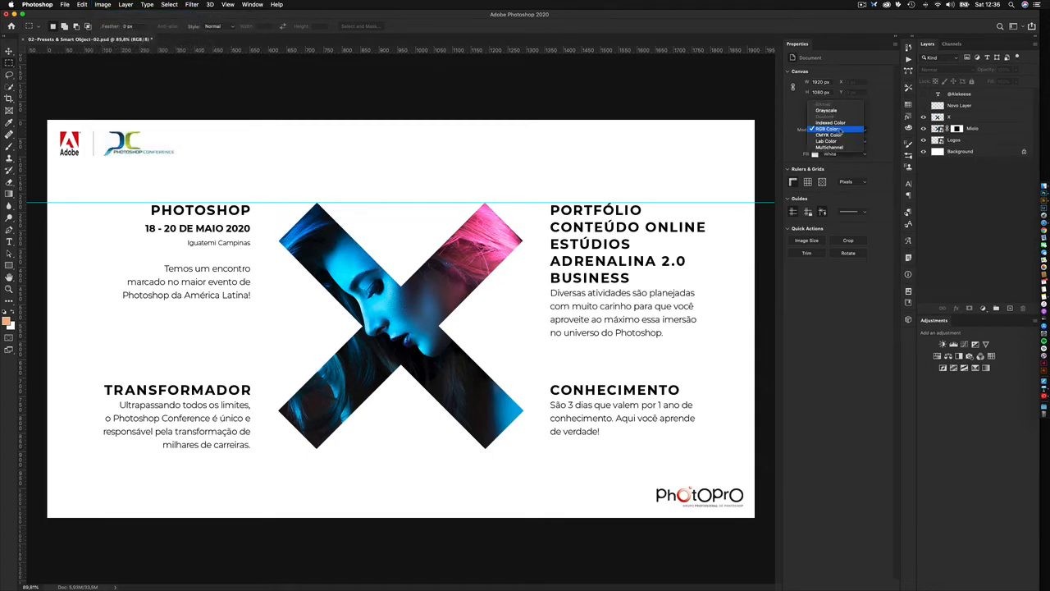
left_click(835, 141)
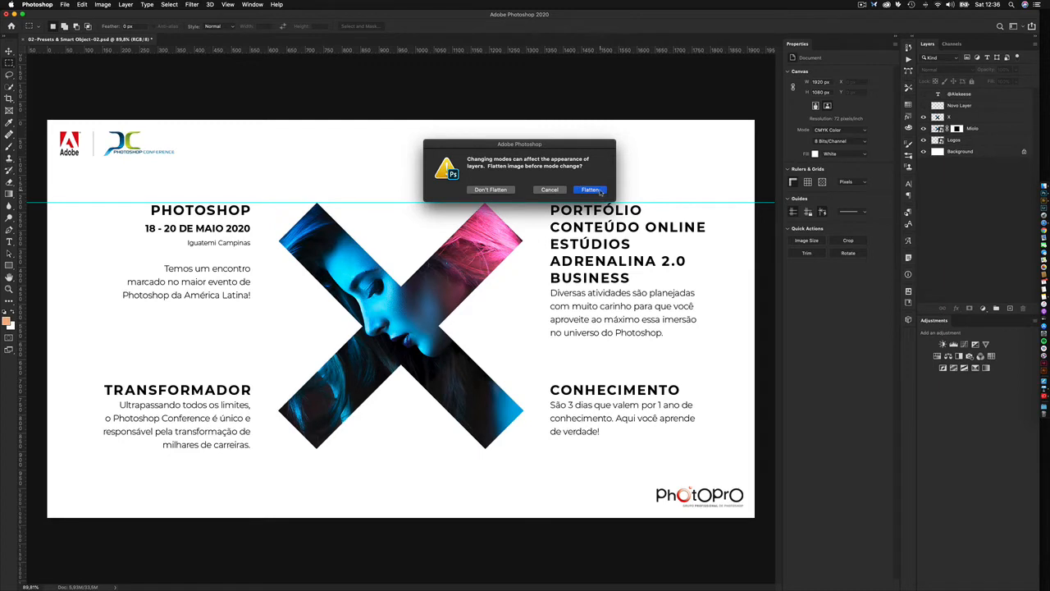
left_click(602, 190)
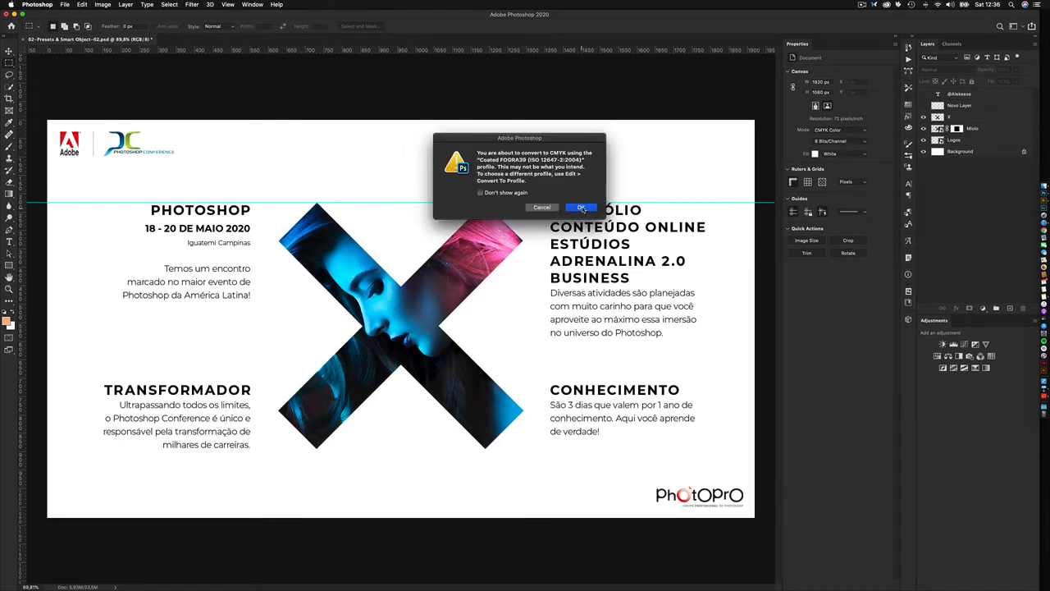
left_click(581, 207)
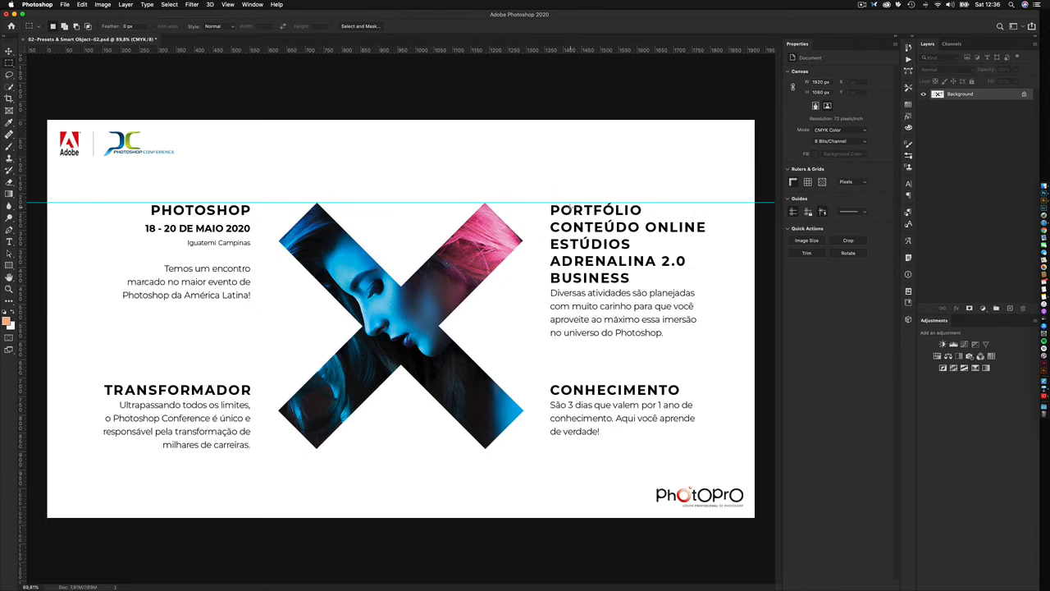
key("super+z")
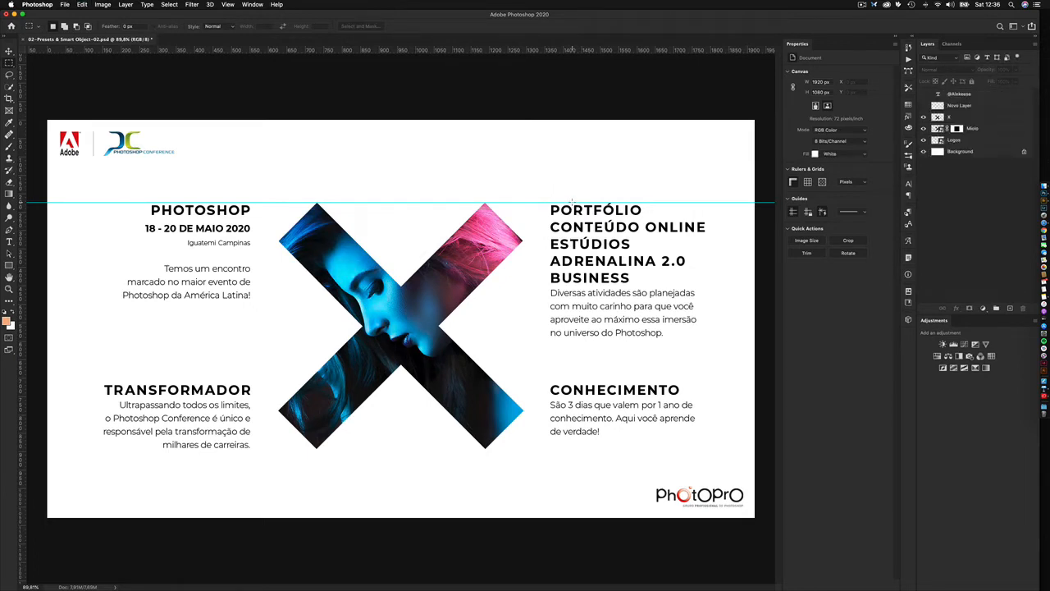
With no layer selected, fill the canvas background with Black and switch it to Transparent, undoing the transparent fill.
left_click(989, 155)
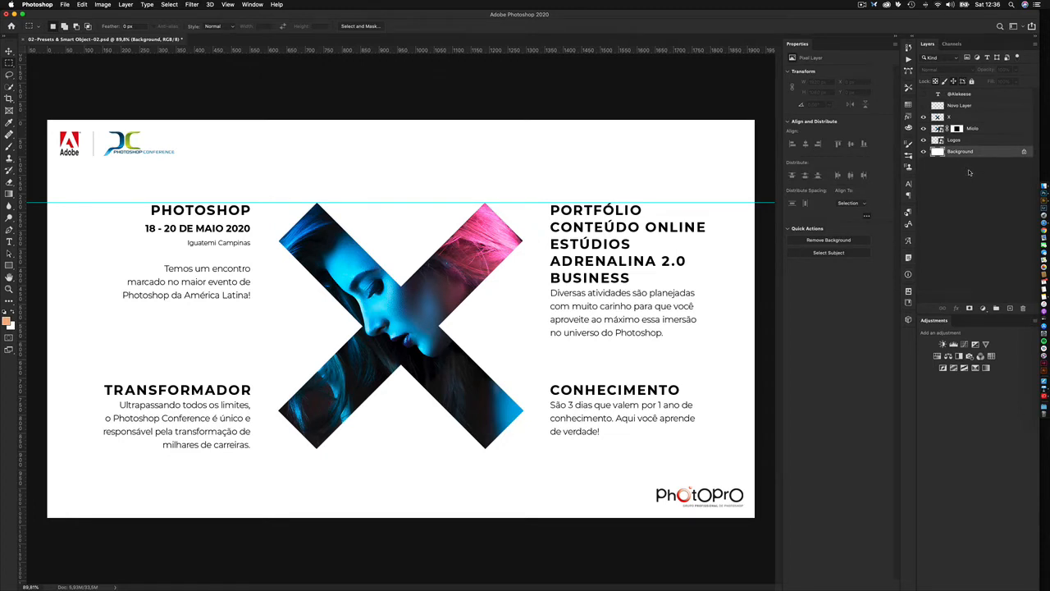
left_click(969, 172)
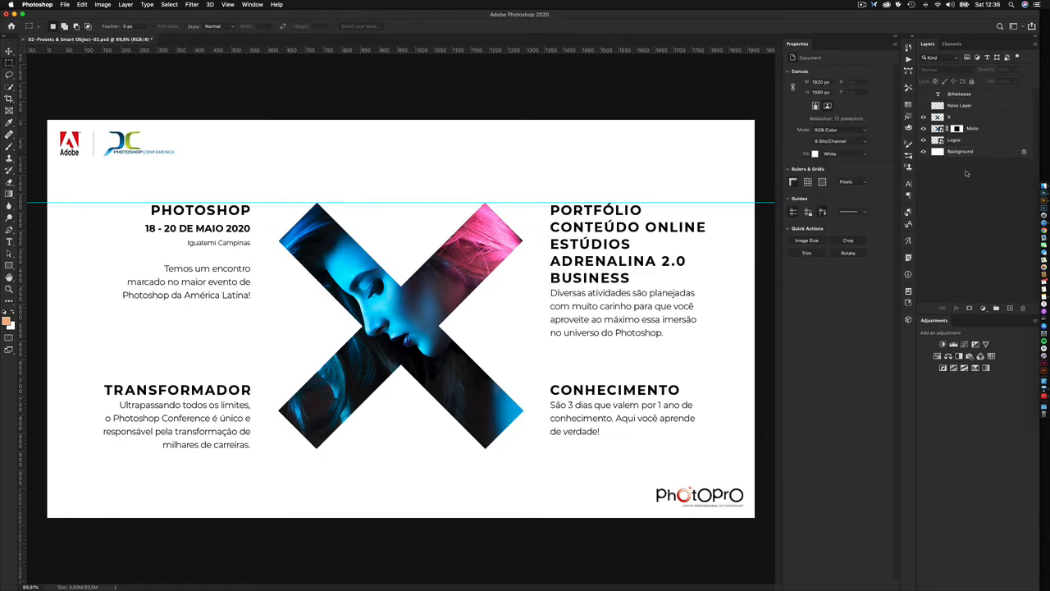
left_click(835, 159)
left_click(848, 158)
left_click(848, 156)
left_click(846, 164)
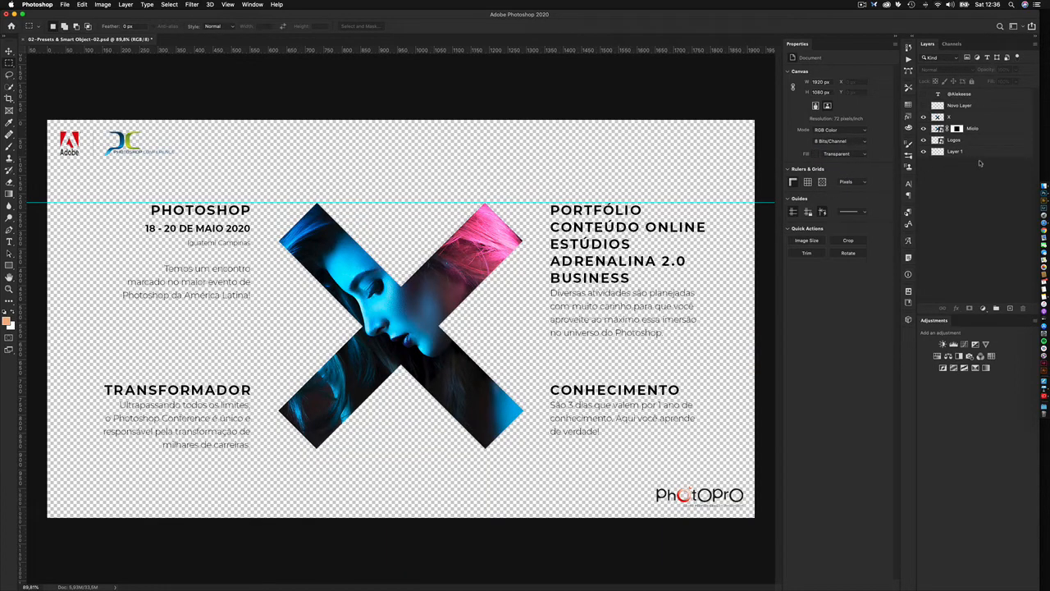
key("super+z")
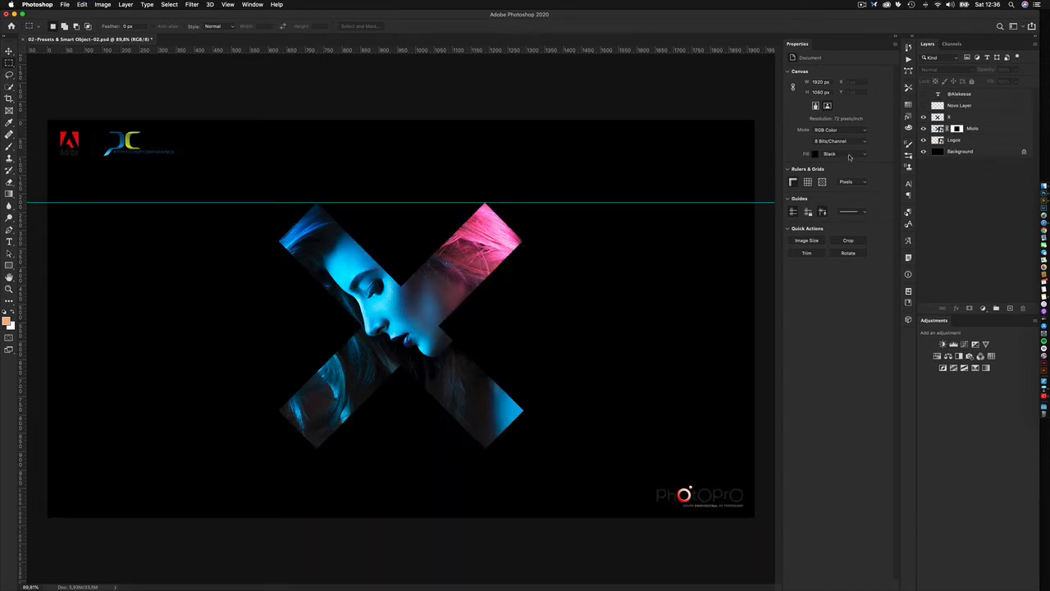
Apply and undo the Transparent canvas fill once more, and return the canvas fill to White.
left_click(849, 156)
left_click(845, 159)
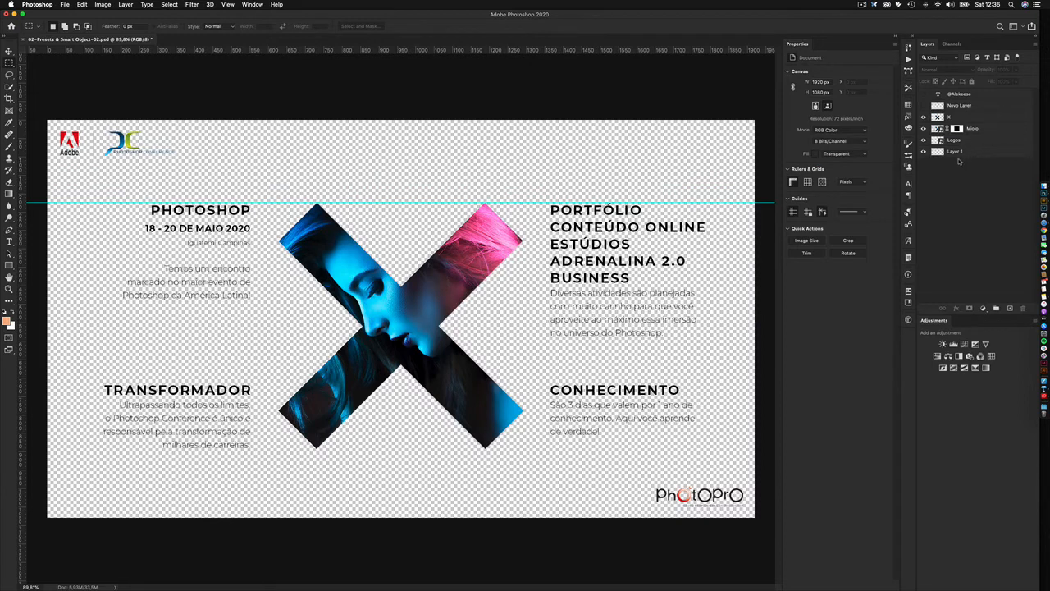
key("ctrl+z")
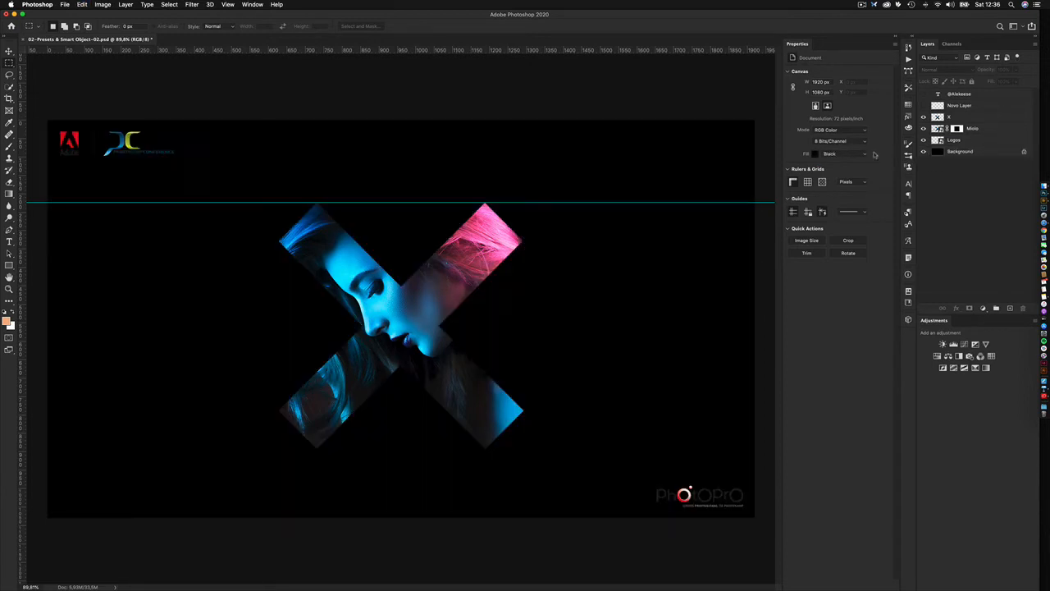
left_click(852, 157)
left_click(852, 152)
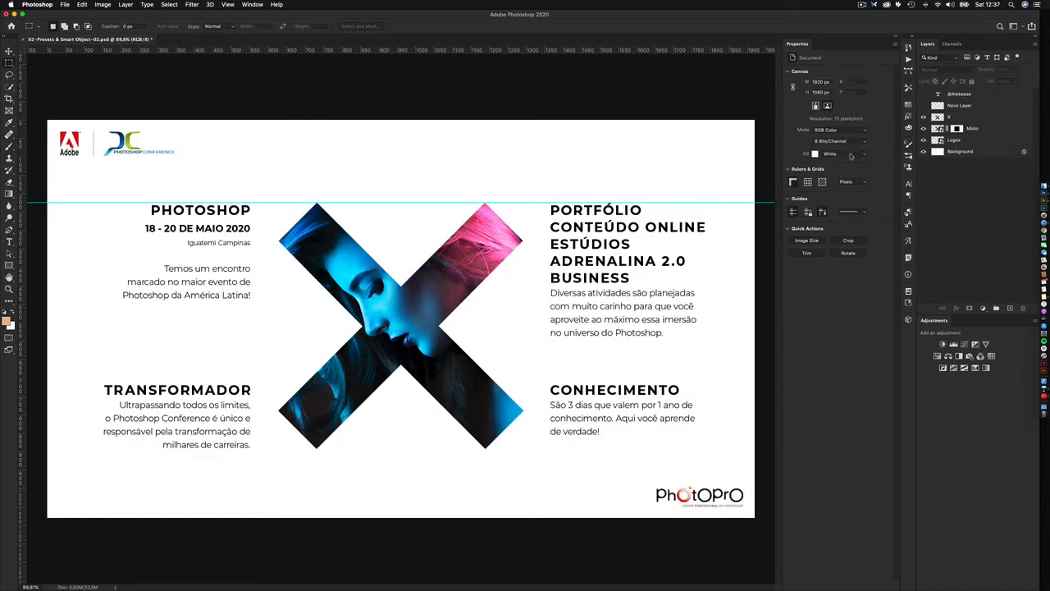
Fill the canvas background with a custom bright green (R 9, G 222, B 39), and return the fill to White.
left_click(851, 156)
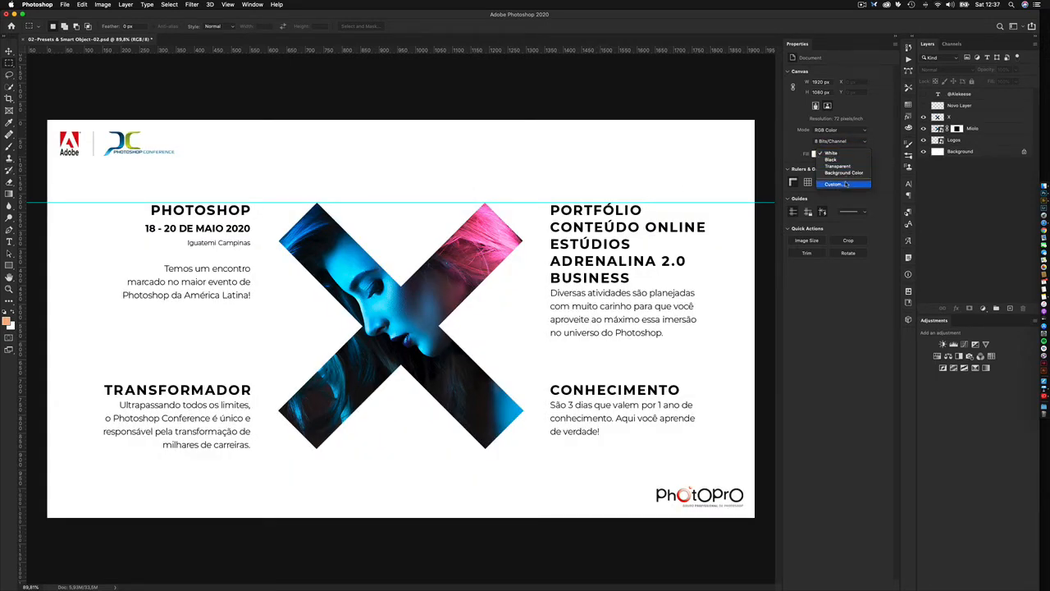
left_click(846, 185)
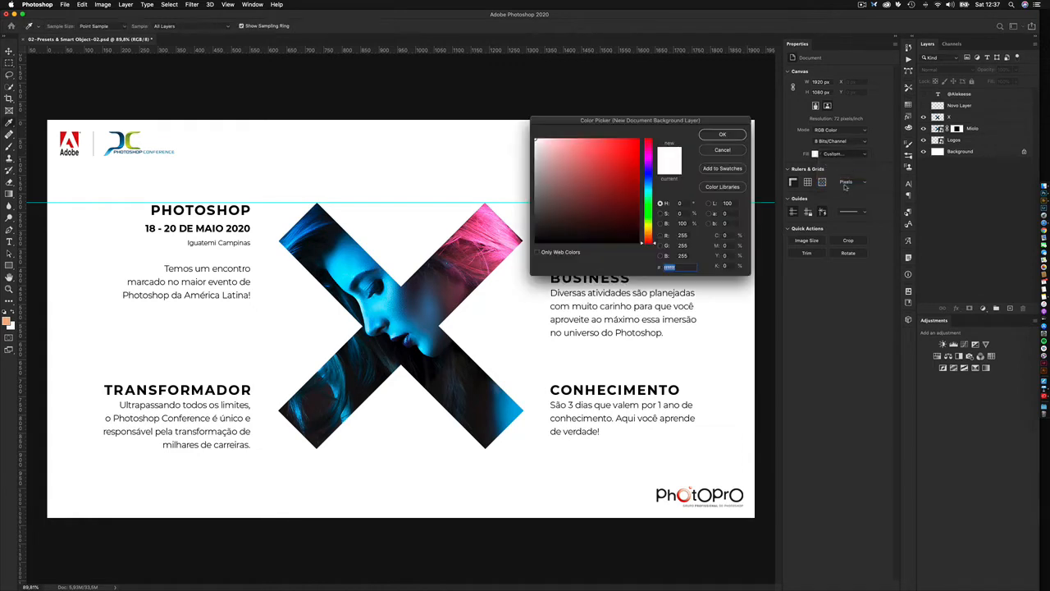
left_click(647, 205)
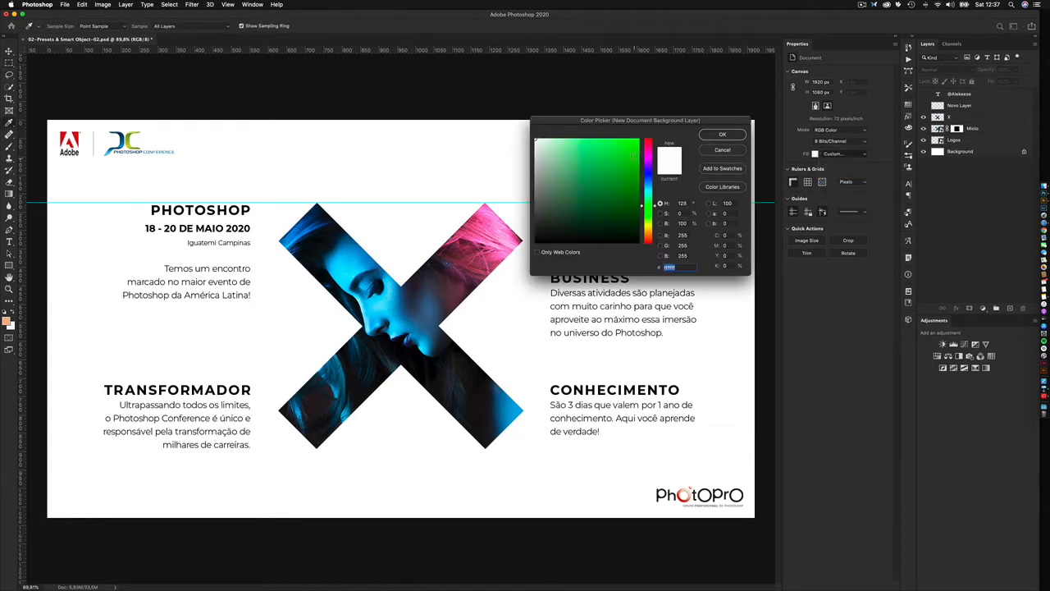
left_click(634, 153)
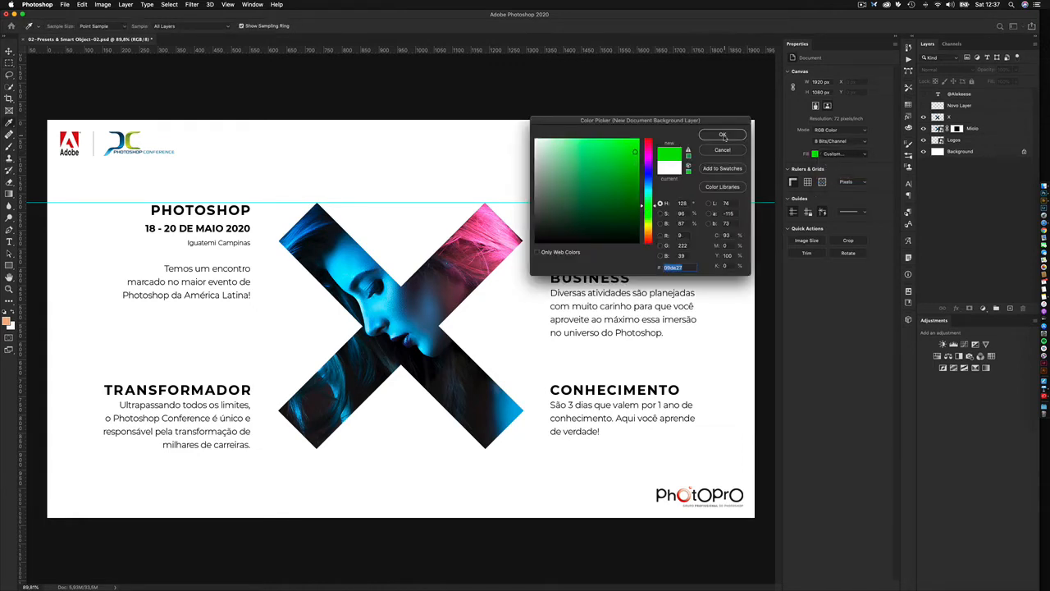
left_click(723, 136)
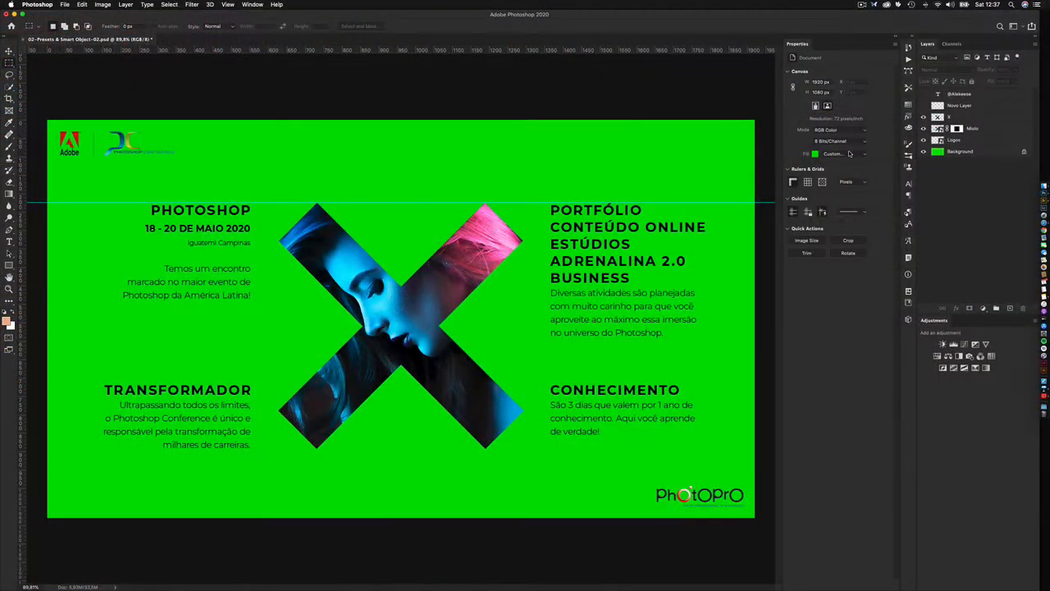
left_click(849, 153)
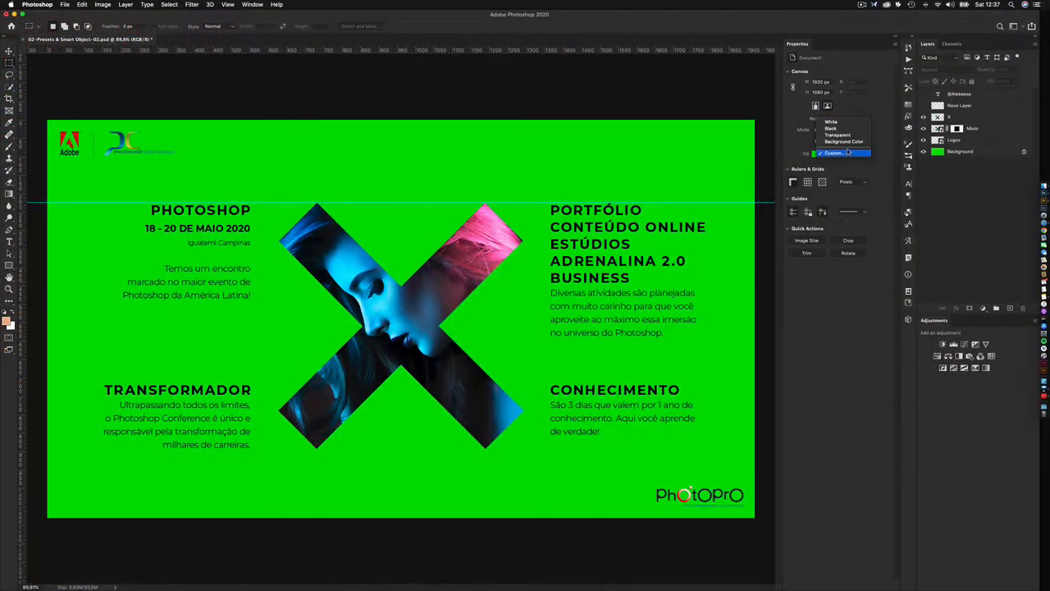
left_click(851, 126)
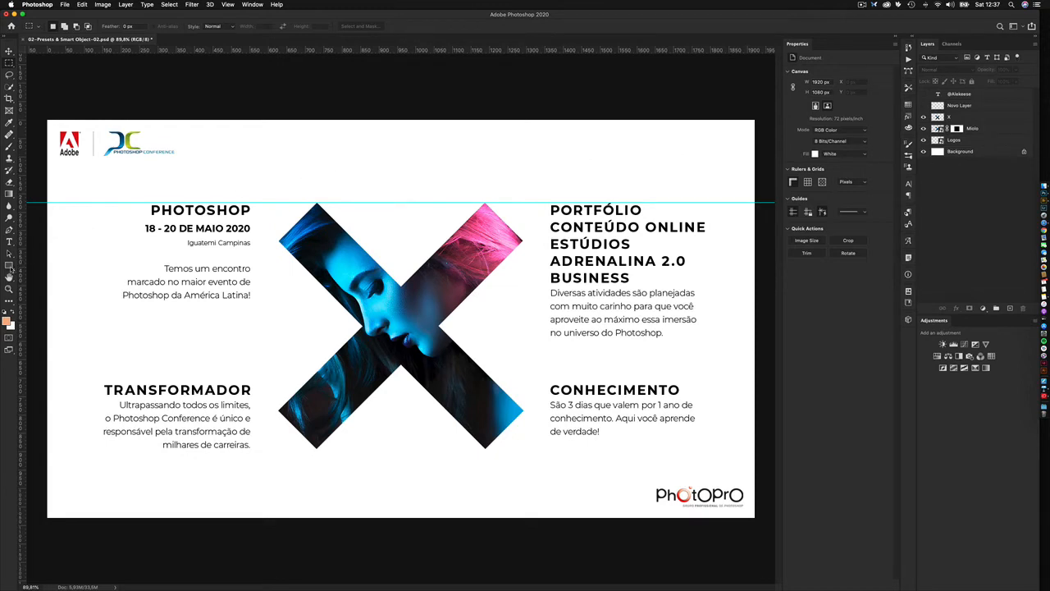
Draw a magenta rectangle shape about 262 × 131 px above the X graphic.
left_click(9, 265)
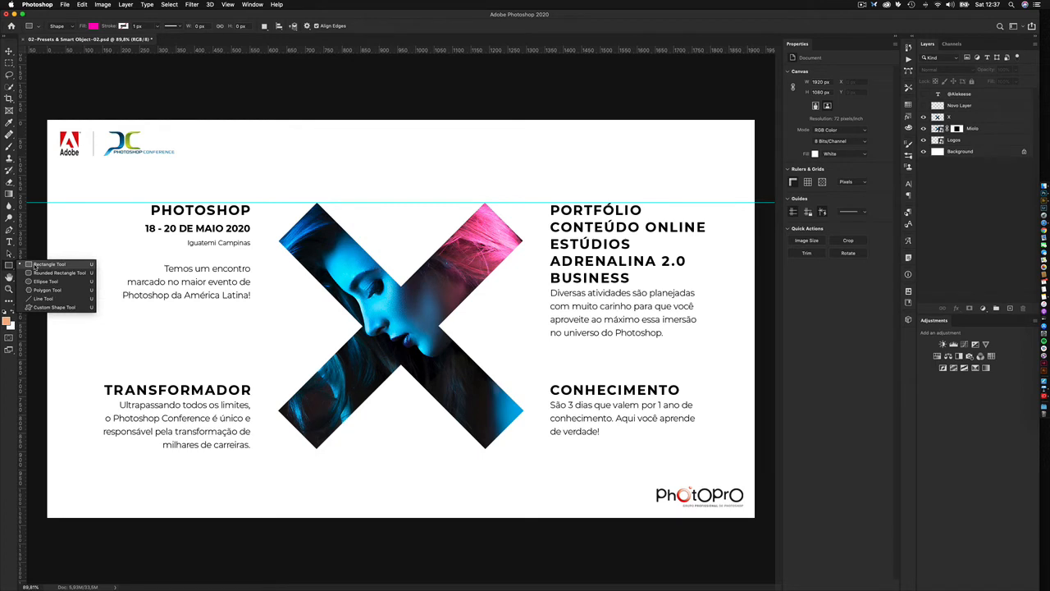
left_click(35, 265)
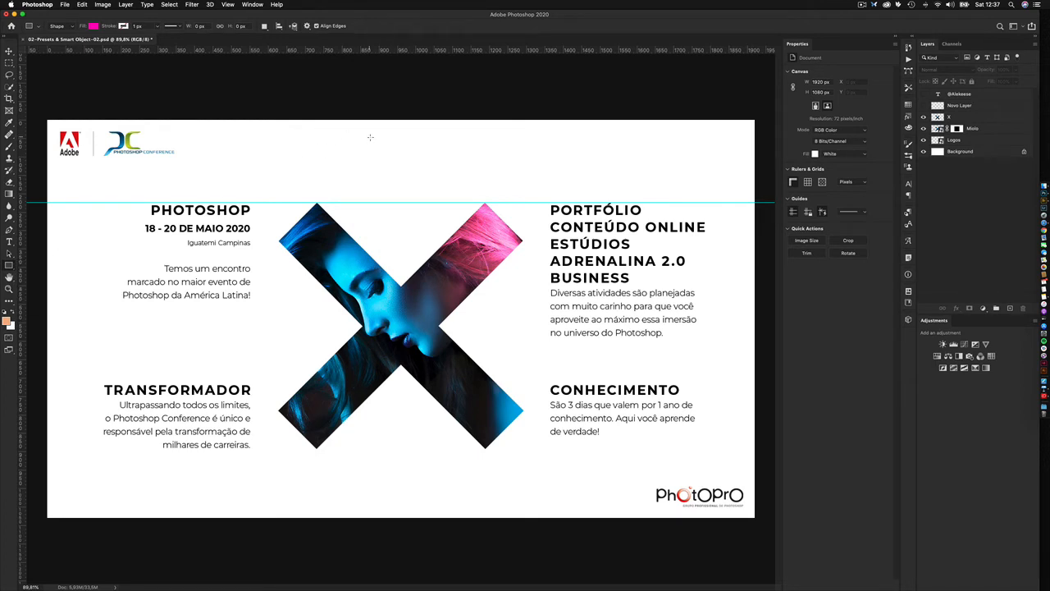
left_click_drag(359, 145, 456, 193)
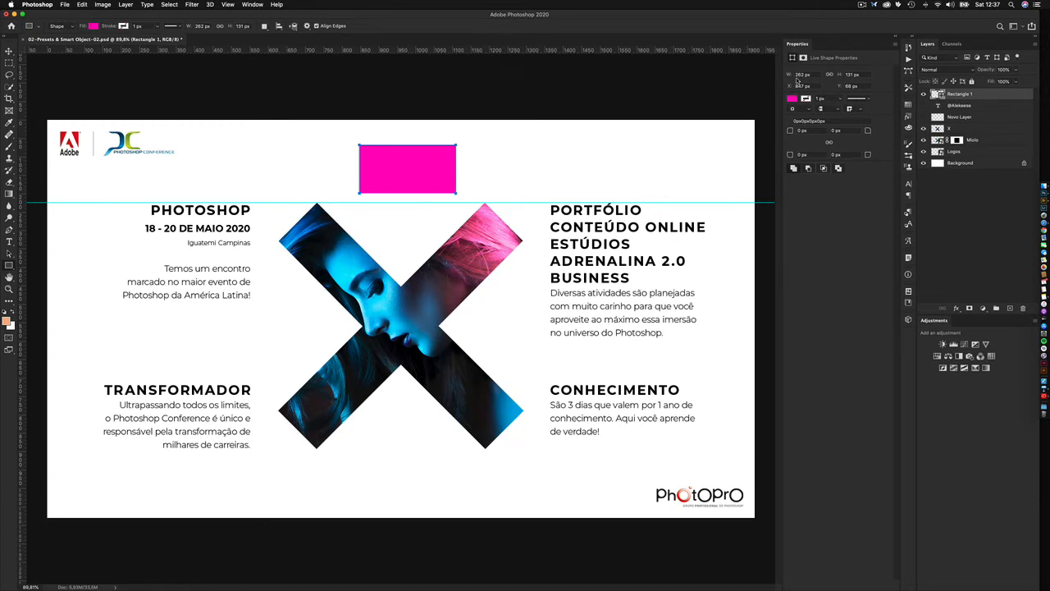
Set the rectangle's width to 123 px and its height to 232 px.
left_click(800, 74)
type("123")
key("Tab")
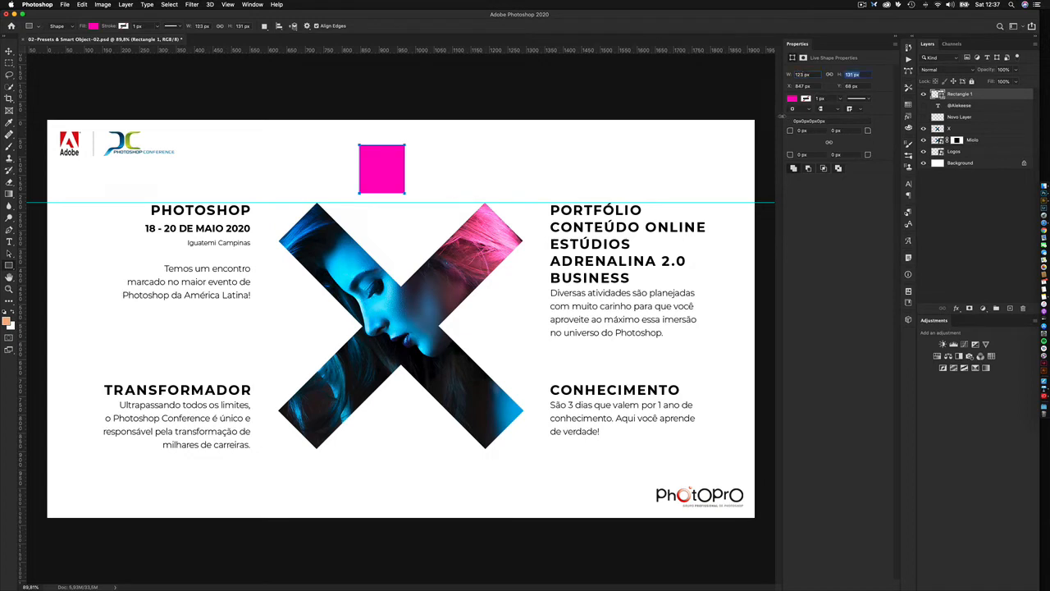
type("123")
key("Tab")
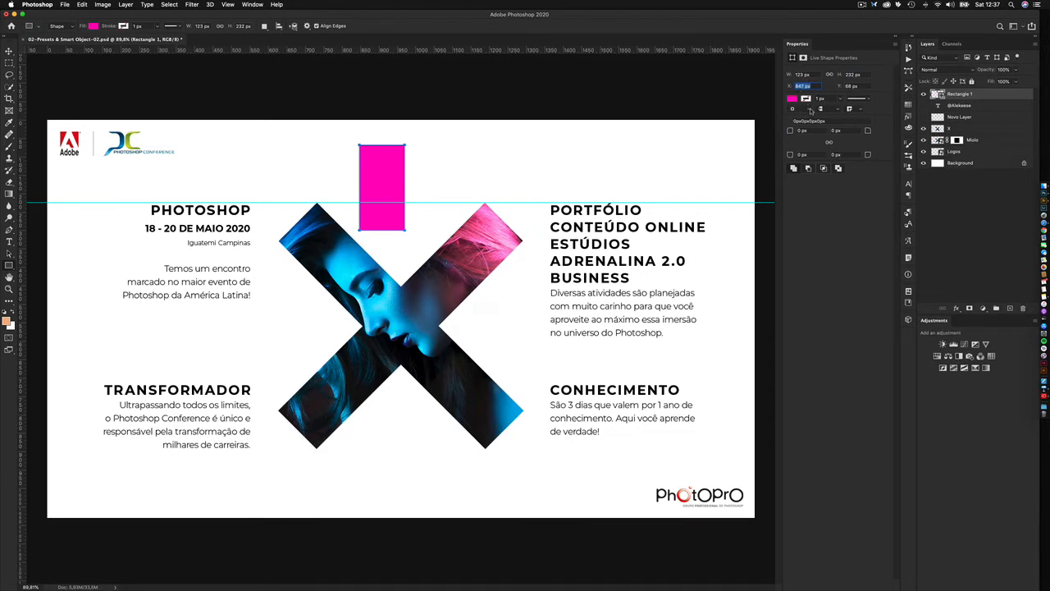
Place the rectangle at X 300 px, Y 300 px, and bring it back above the X graphic to X 940 px, Y 124 px.
type("300")
key("Tab")
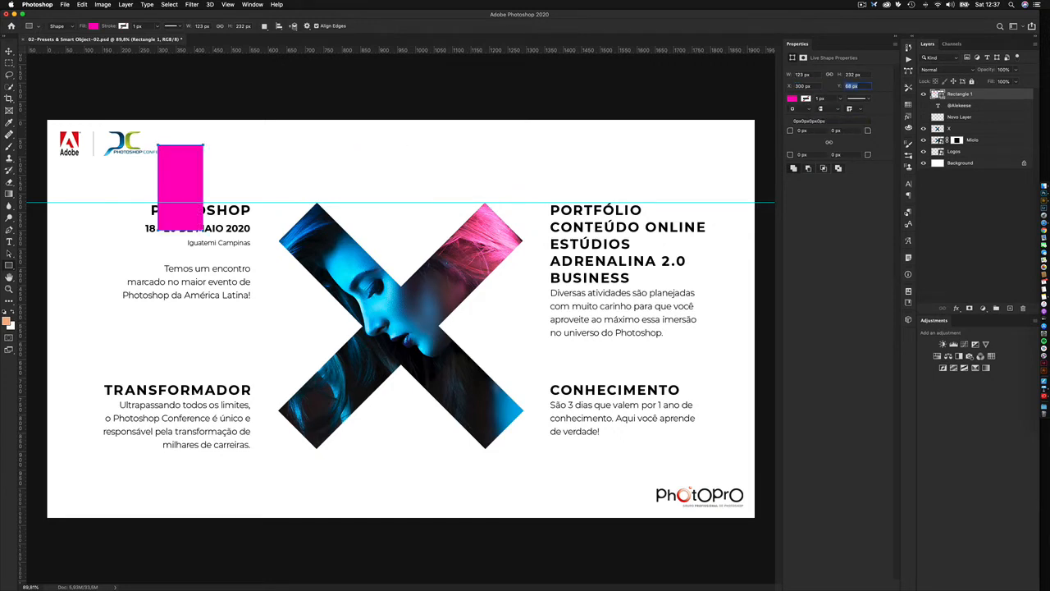
type("1")
type("00")
key("Return")
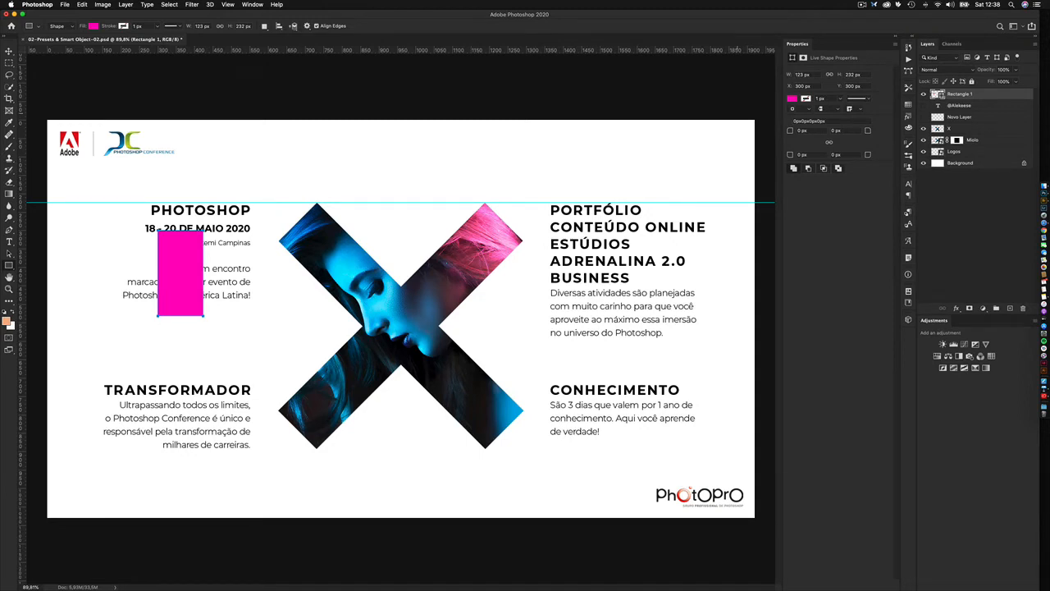
key("super+z")
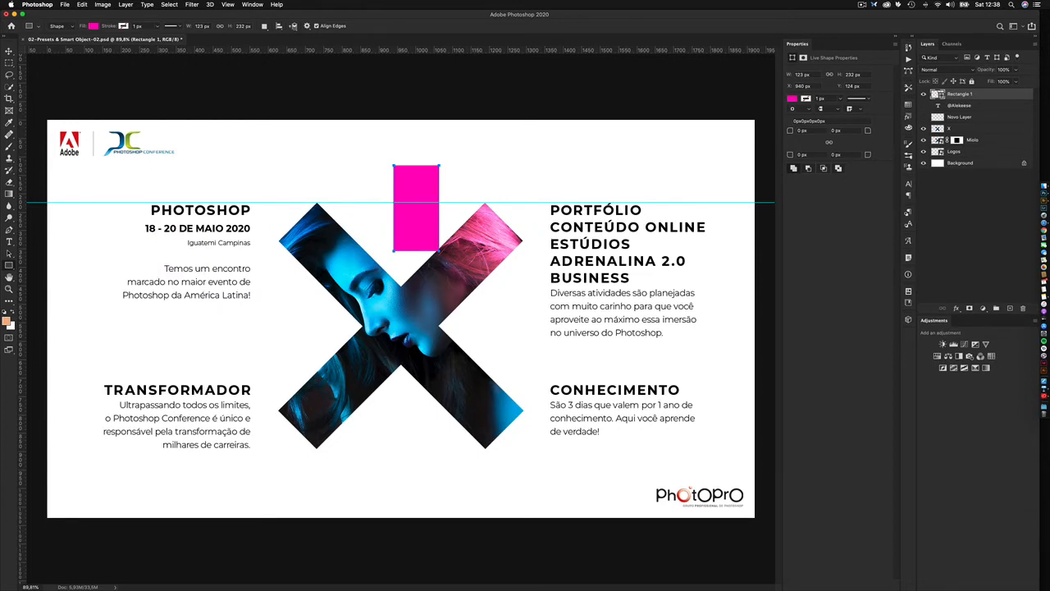
Resize the rectangle gradually to 84 px wide and 168 px high, and stretch its width to 477.63 px.
left_click(801, 75)
type("120")
key("Return")
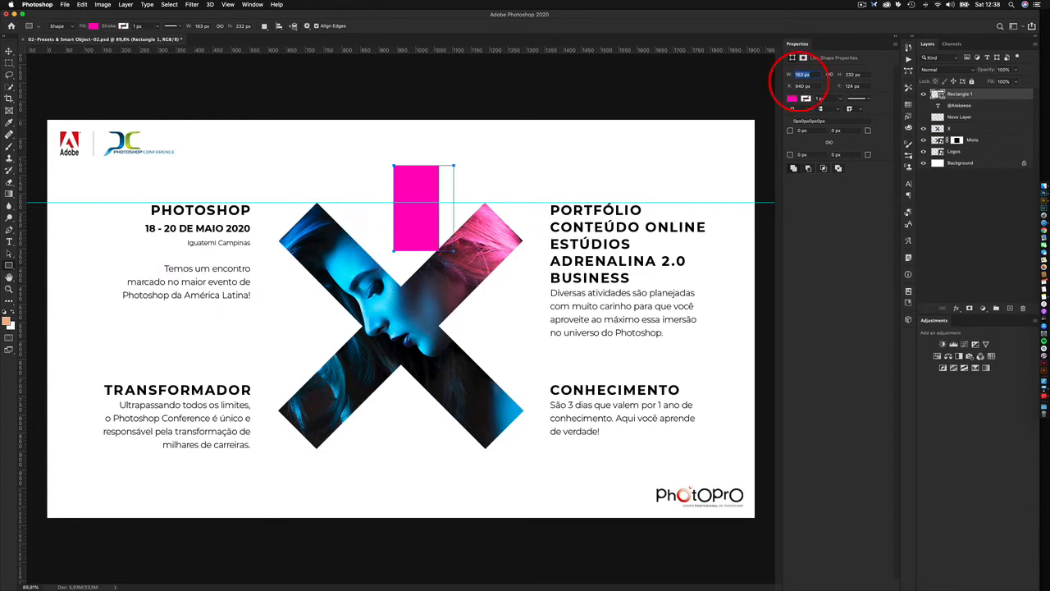
scroll(799, 77, "up", 20)
scroll(800, 76, "down", 20)
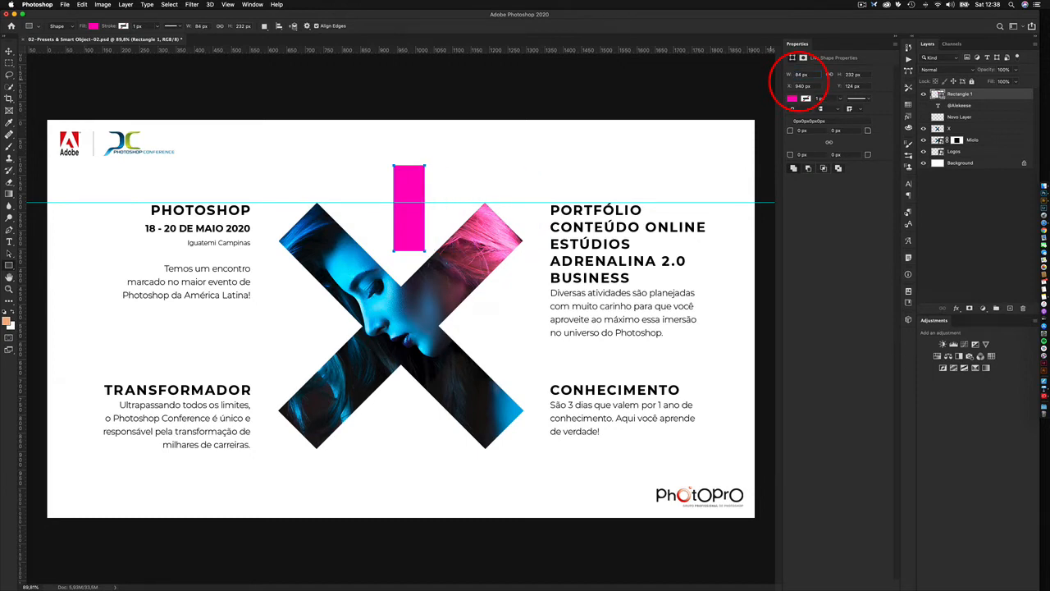
scroll(849, 75, "up", 9)
scroll(850, 74, "down", 15)
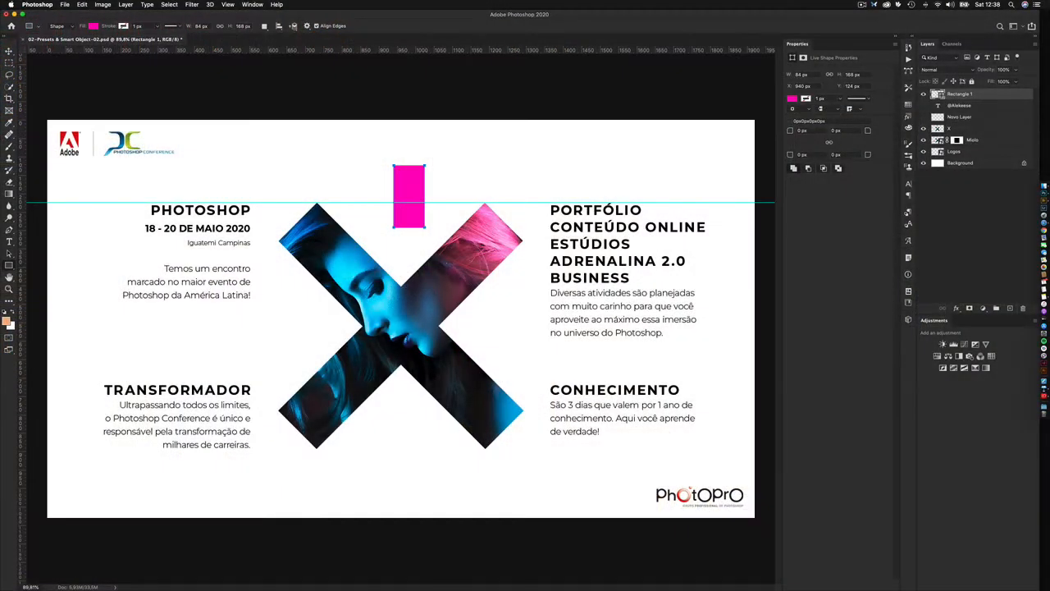
left_click_drag(788, 75, 822, 75)
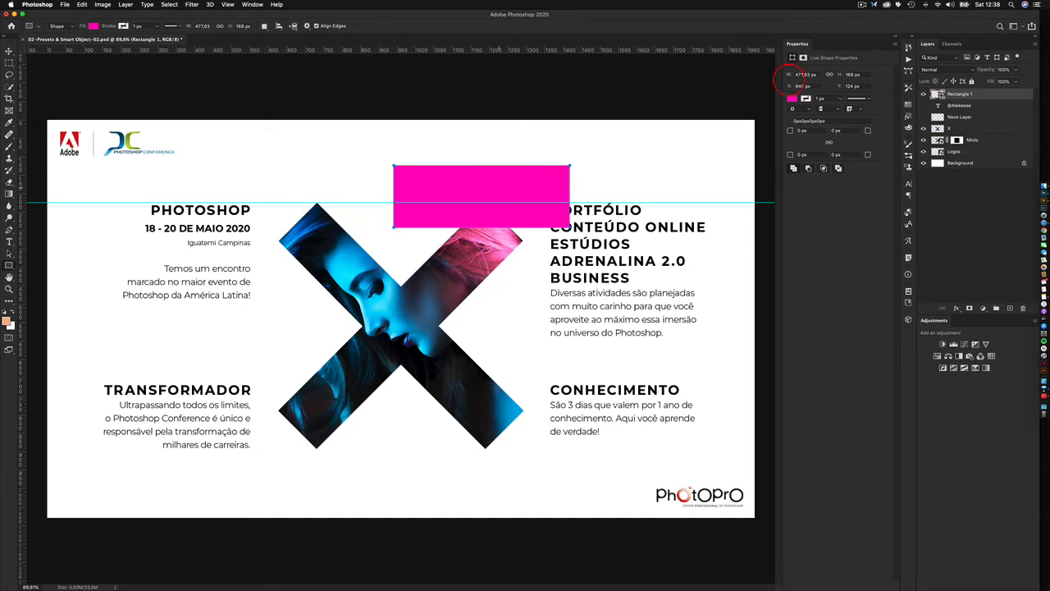
Make the rectangle a square with a width and height of 64 px.
left_click_drag(788, 74, 790, 75)
type("64")
key("Tab")
type("64")
key("Tab")
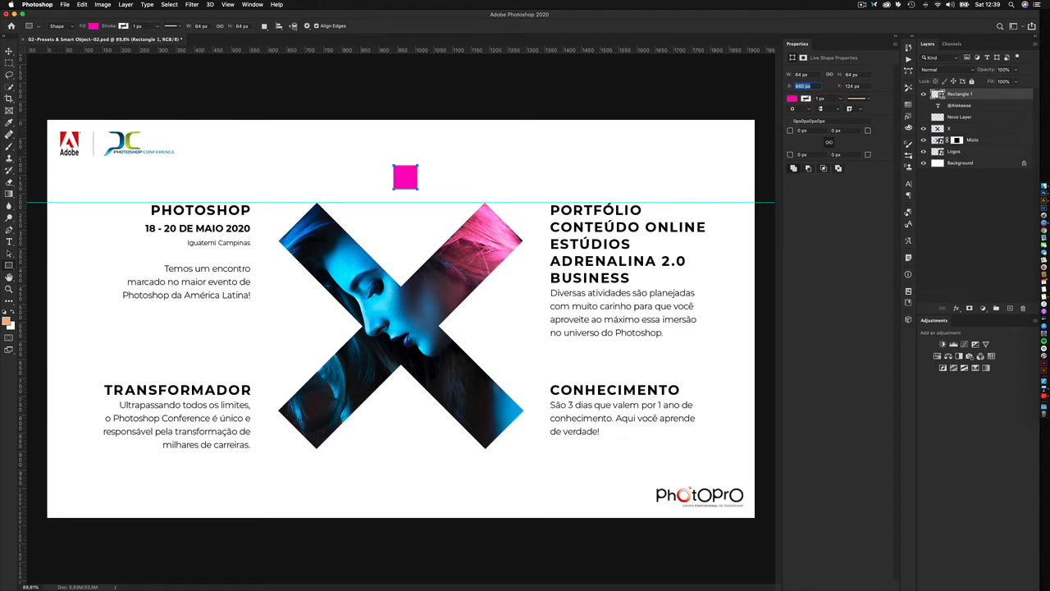
Round the square's corners to a radius of 11 px, and set only the top-left corner's radius to 0 px.
left_click_drag(790, 130, 800, 130)
left_click(803, 130)
type("0")
key("Return")
key("v")
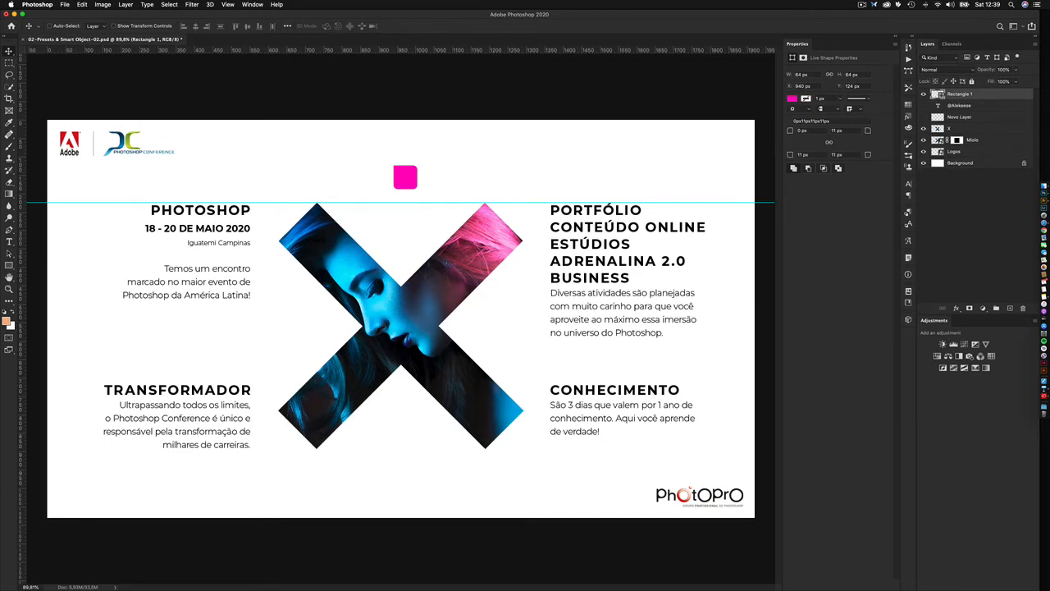
Fill the square with light blue, and give it a black stroke 6.99 px wide.
left_click(792, 97)
left_click(845, 144)
left_click(822, 144)
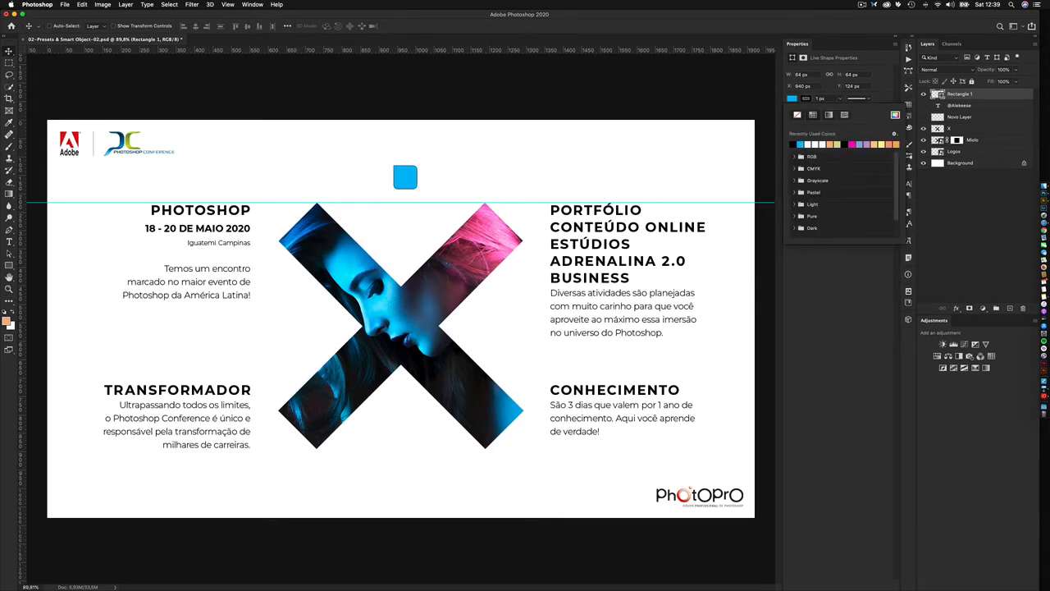
left_click(840, 98)
left_click_drag(839, 108, 844, 108)
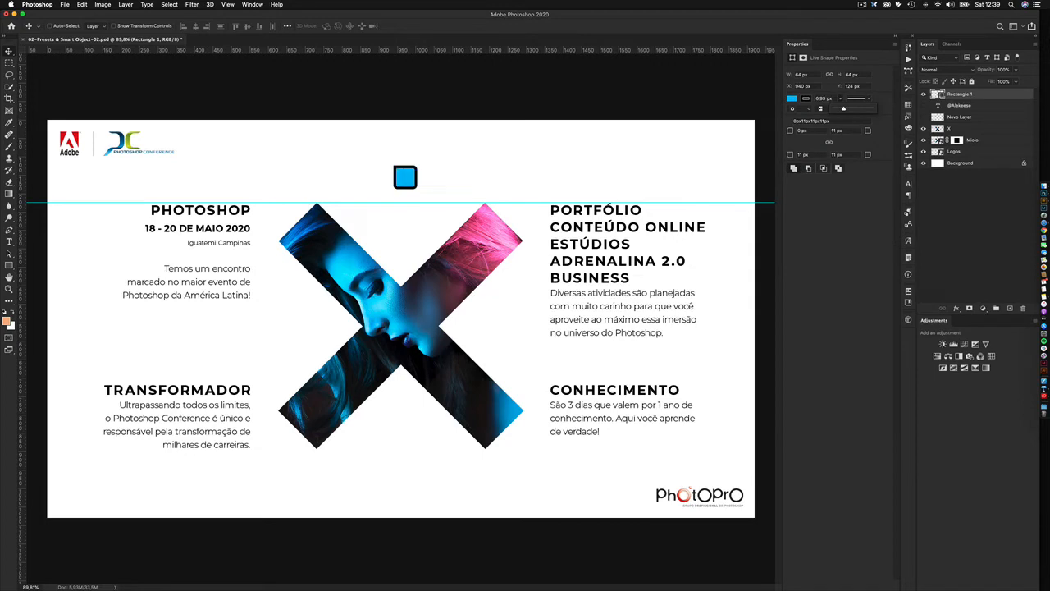
Change the square's stroke to the dashed line style, and switch it to the dotted style.
left_click(858, 98)
left_click(836, 137)
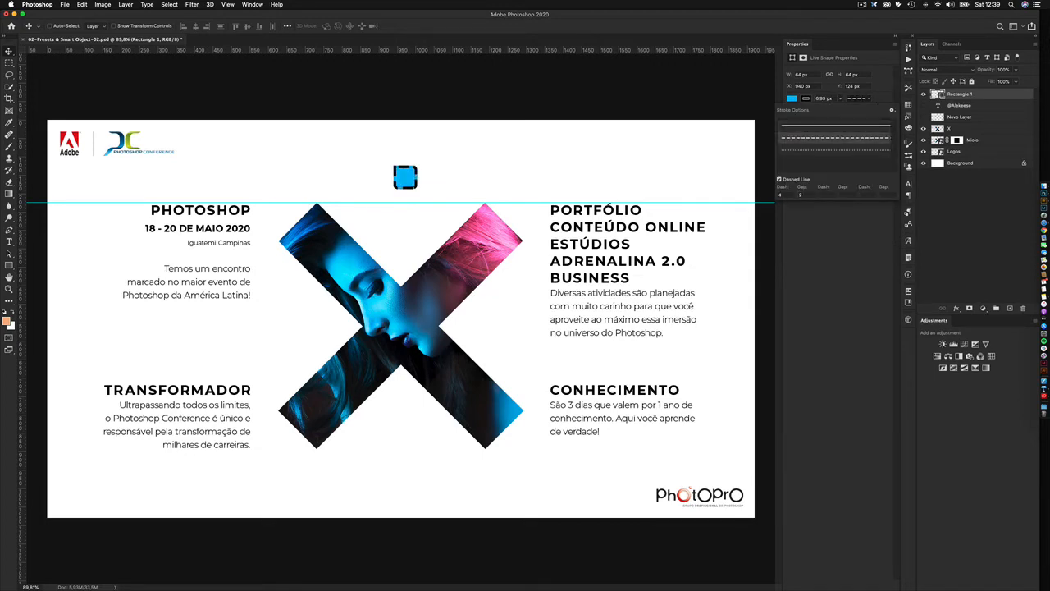
left_click(836, 150)
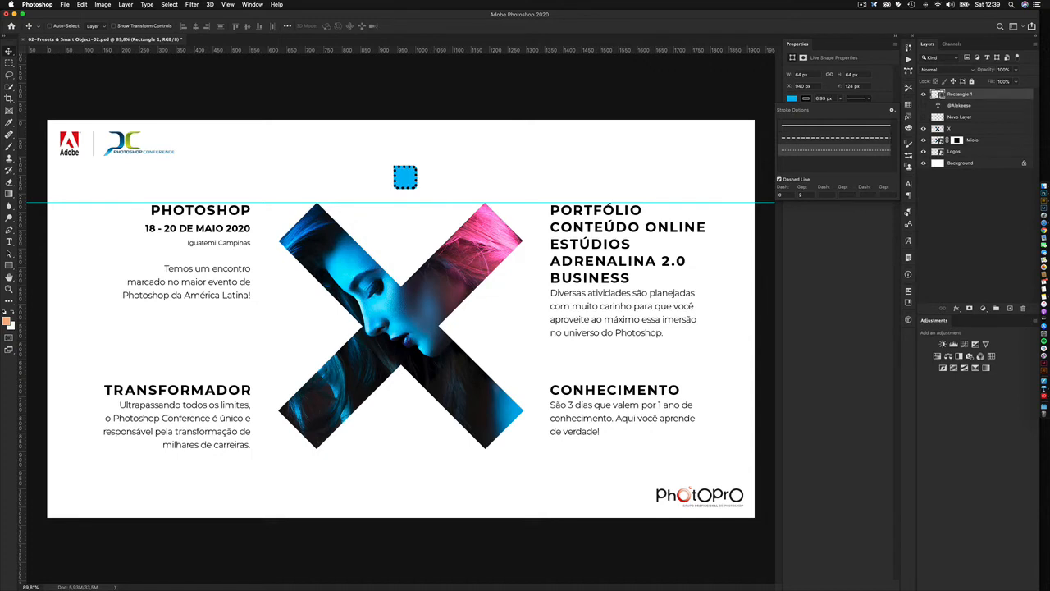
key("Return")
left_click(857, 98)
key("Return")
Remove the square's stroke color while keeping the light blue fill.
left_click(792, 99)
left_click(797, 115)
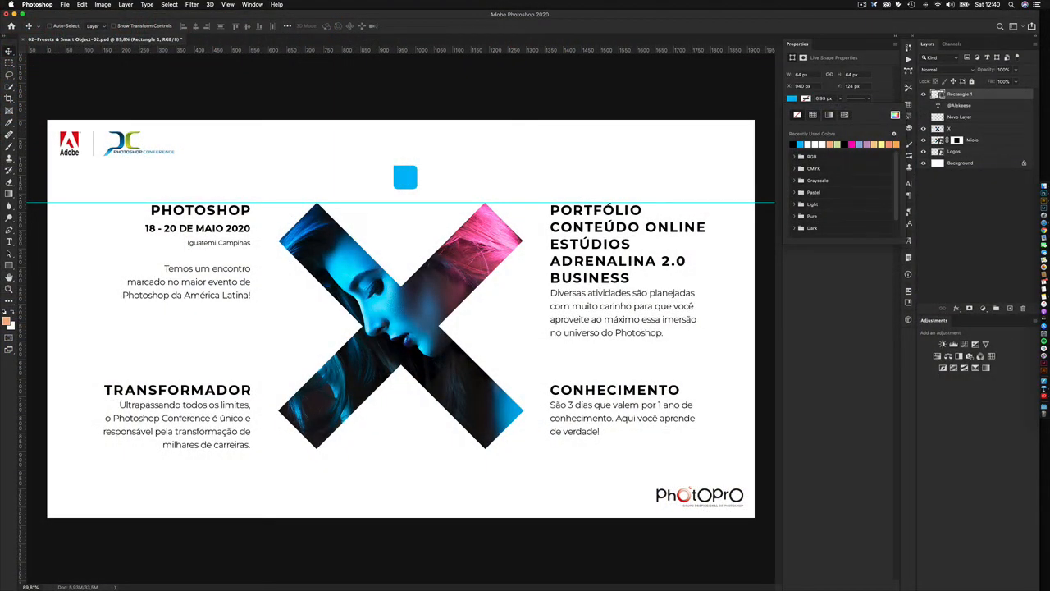
key("Escape")
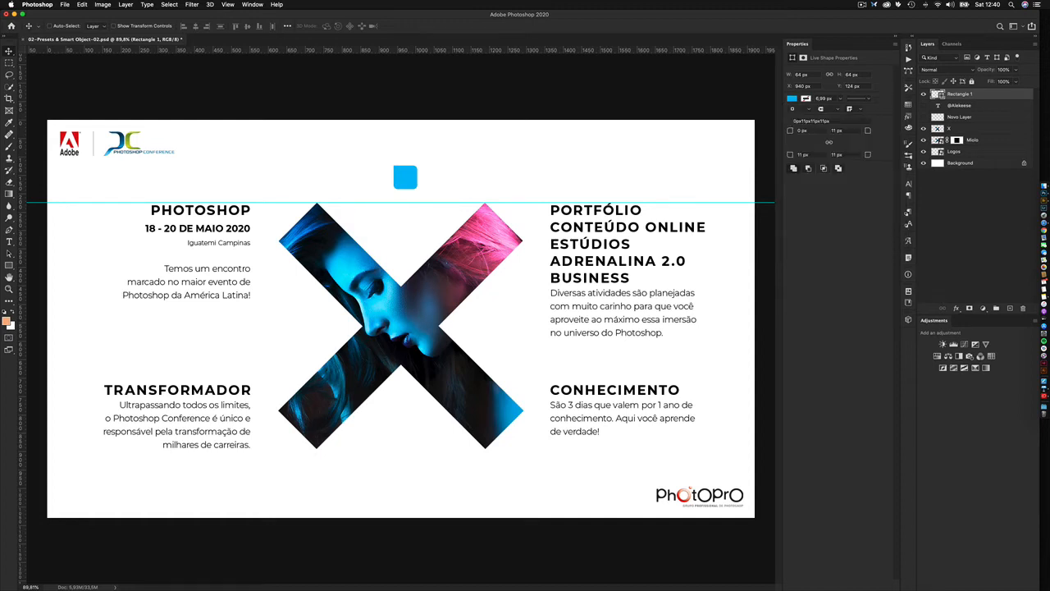
Show the handle text layer in place of the Rectangle 1, X and Miolo layers, and reduce its font size to 326.52 pt.
left_click(976, 105)
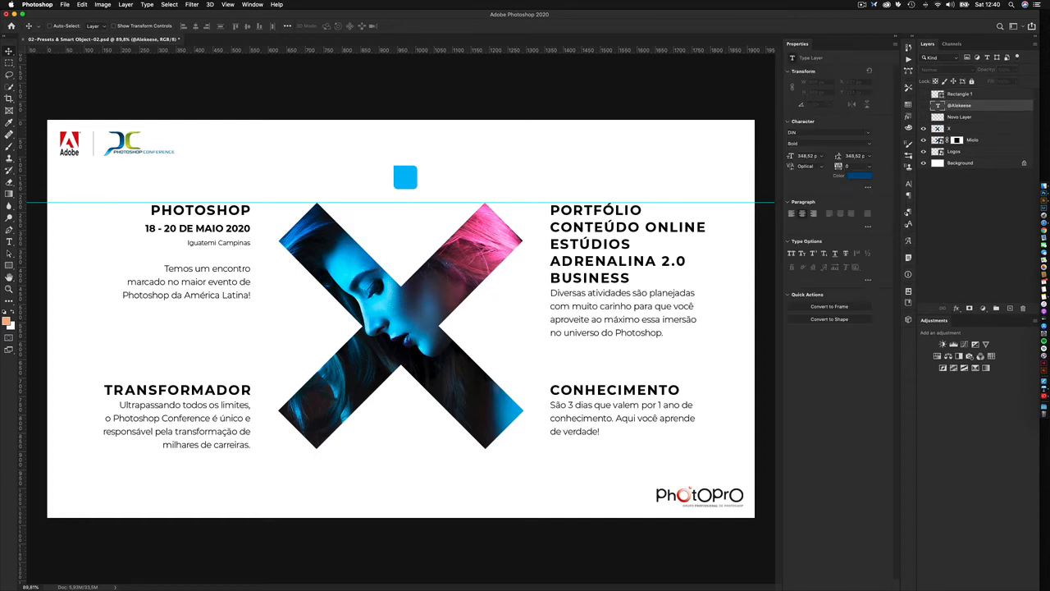
left_click(923, 105)
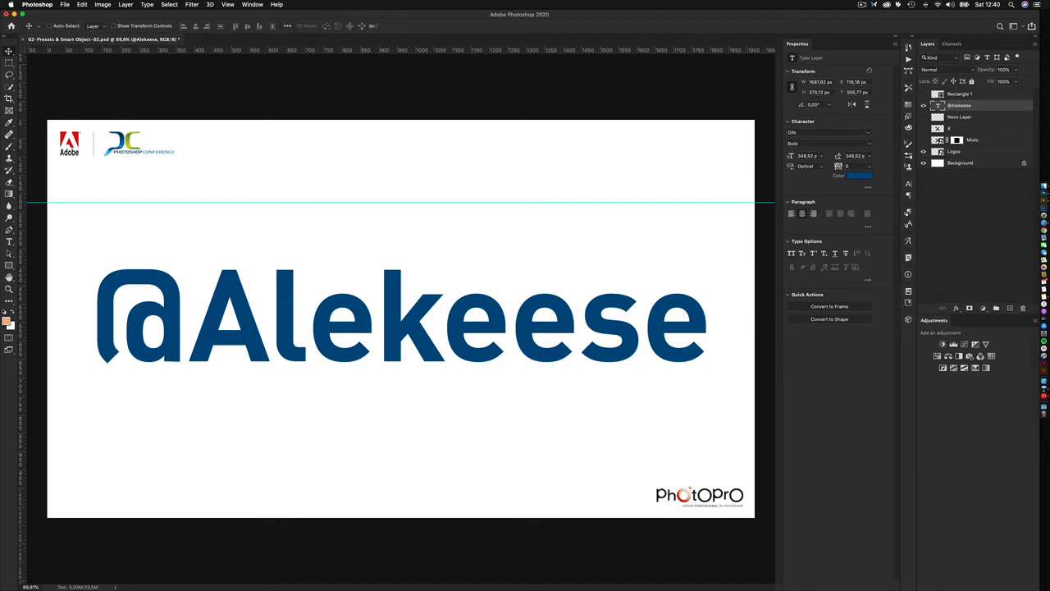
left_click(868, 144)
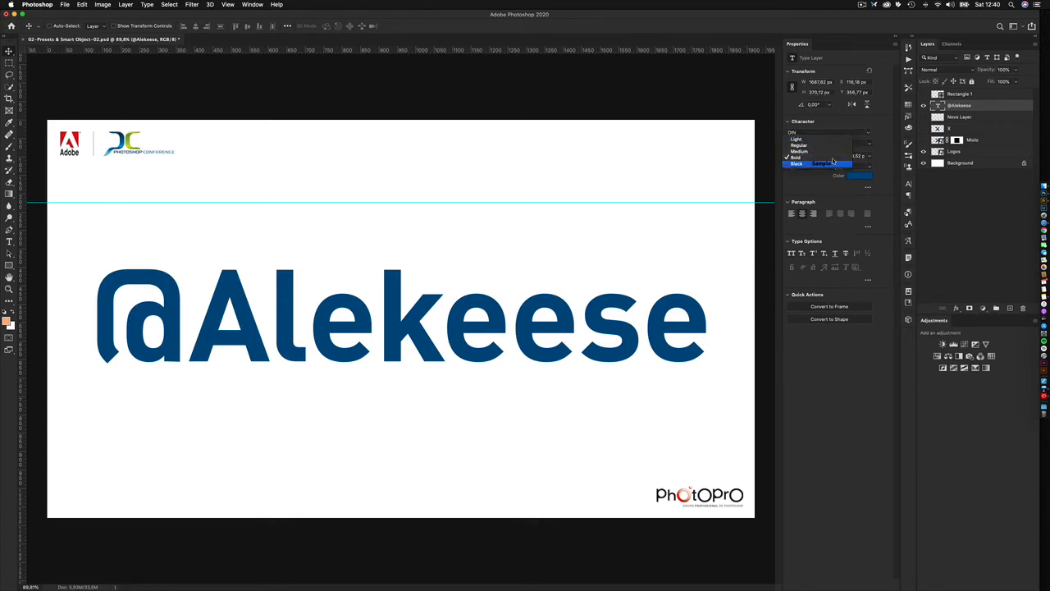
left_click(884, 148)
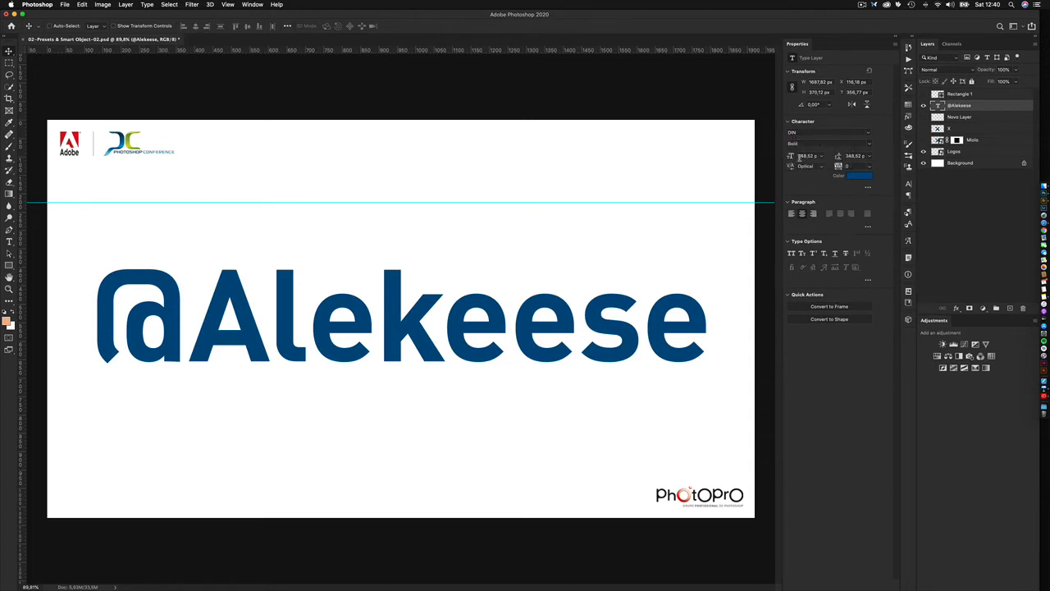
mouse_move(791, 157)
left_mouse_down()
mouse_move(781, 158)
mouse_move(792, 164)
left_mouse_up()
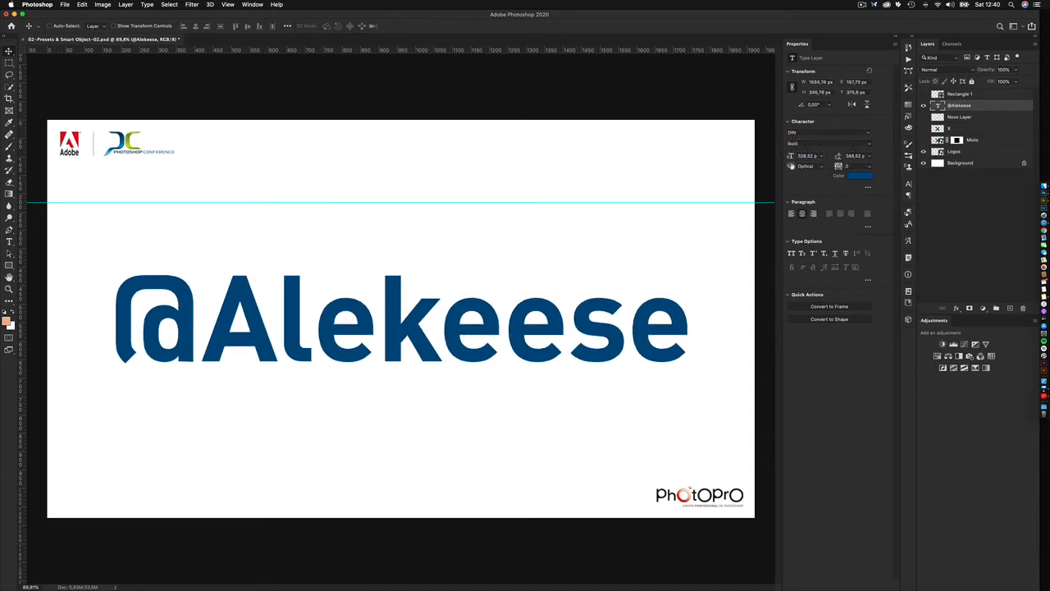
Expand the additional paragraph, character and type options of the text layer to examine the available settings.
left_click(868, 226)
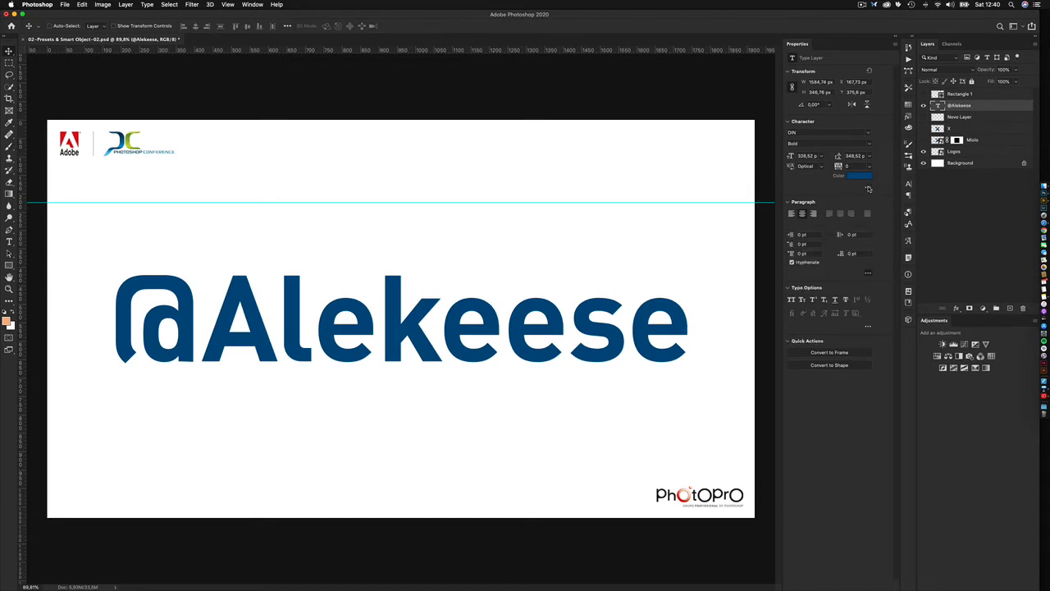
left_click(868, 188)
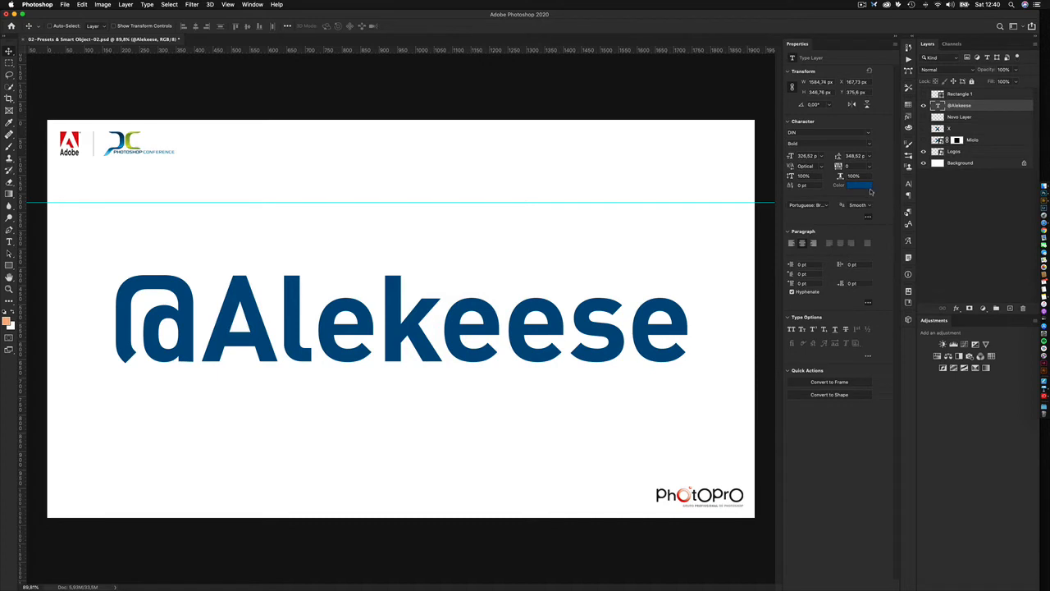
left_click(868, 217)
left_click(868, 217)
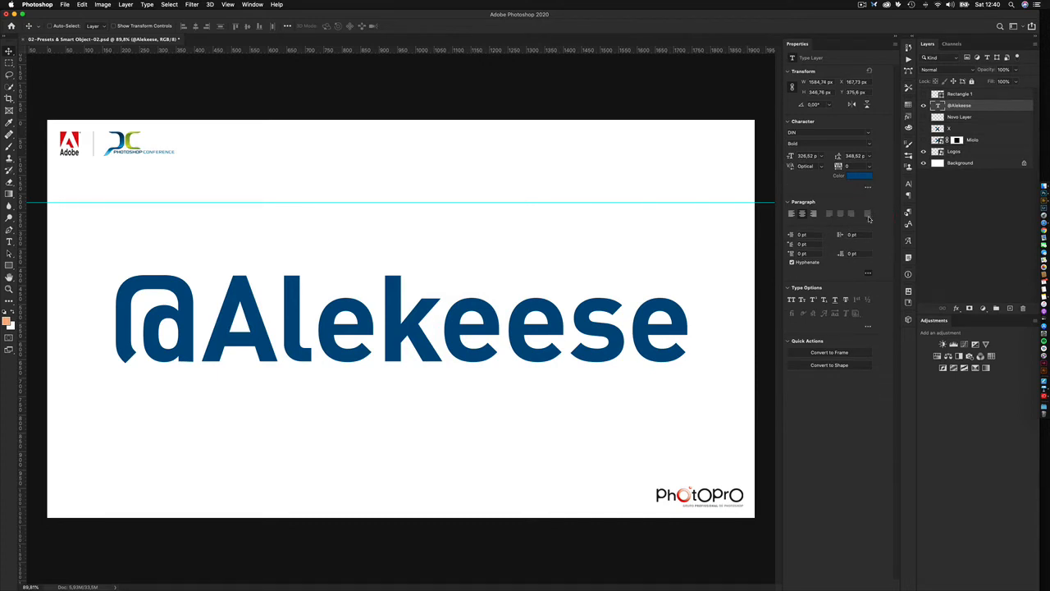
left_click(868, 188)
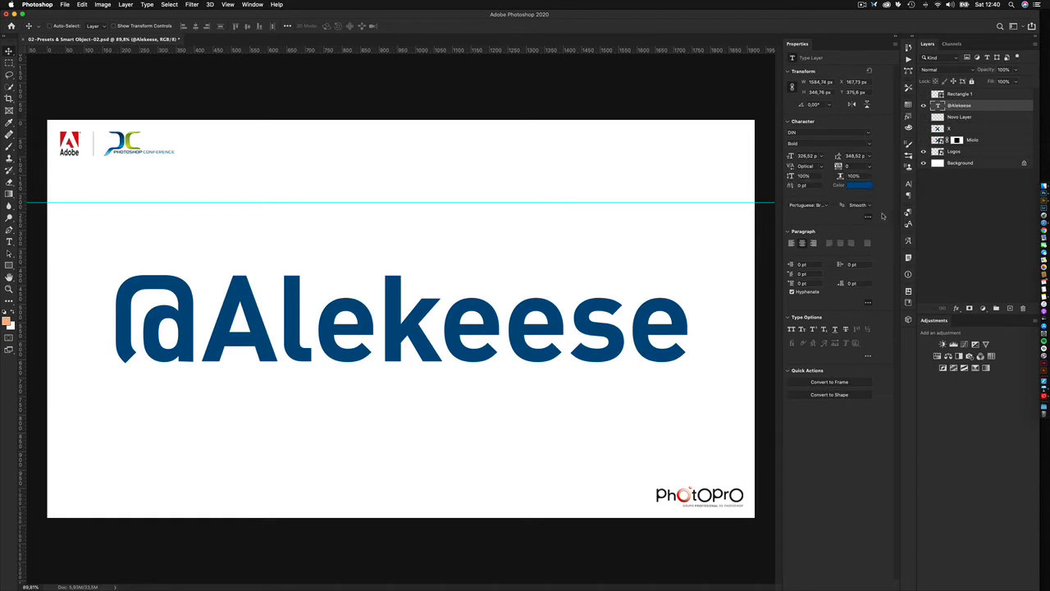
left_click(868, 358)
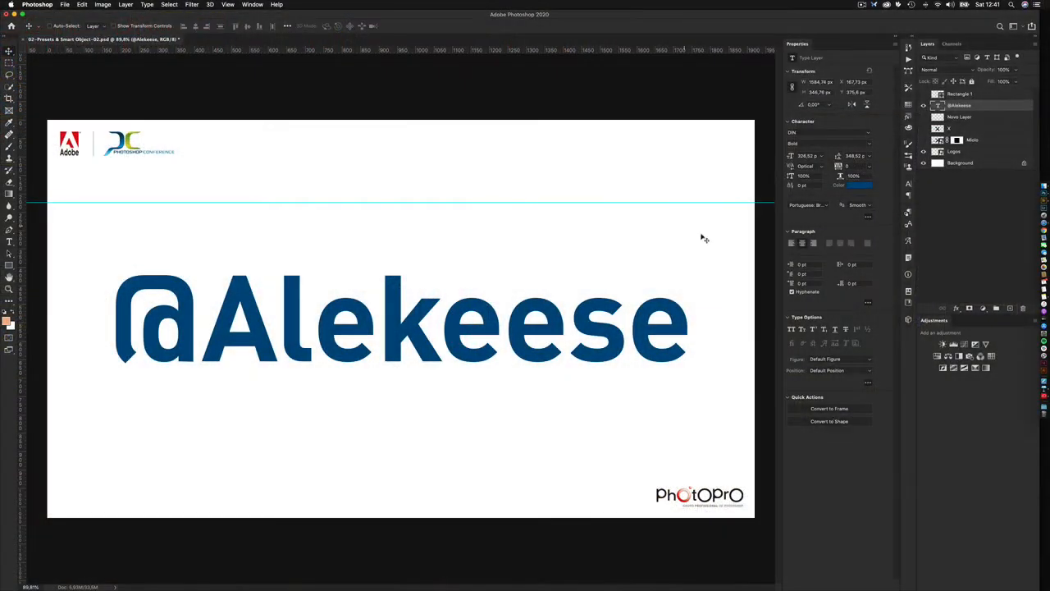
Try converting the text layer to a frame and then to a shape, undoing each conversion.
left_click(831, 408)
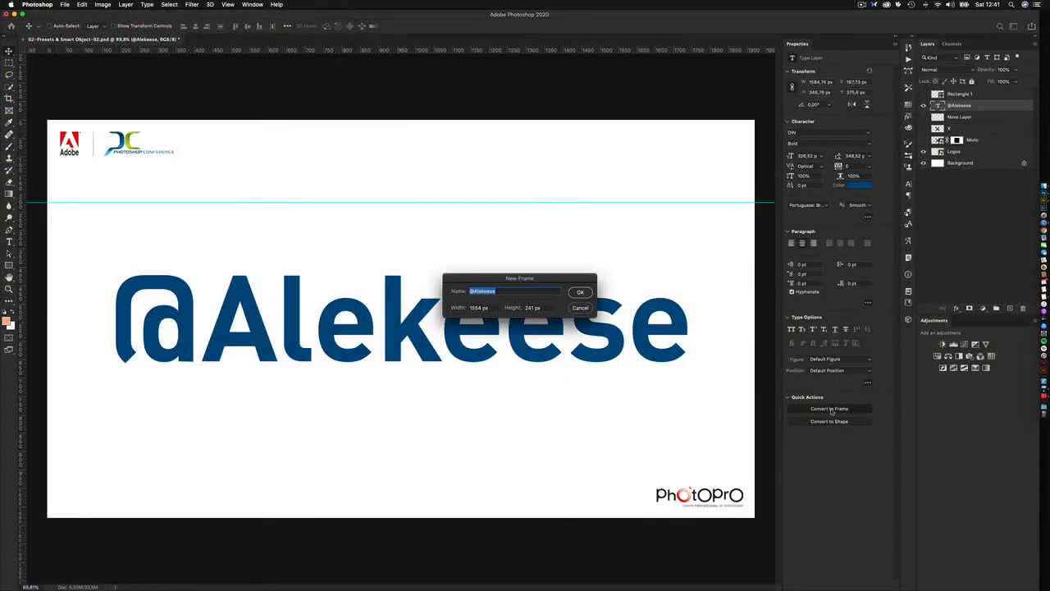
left_click(580, 293)
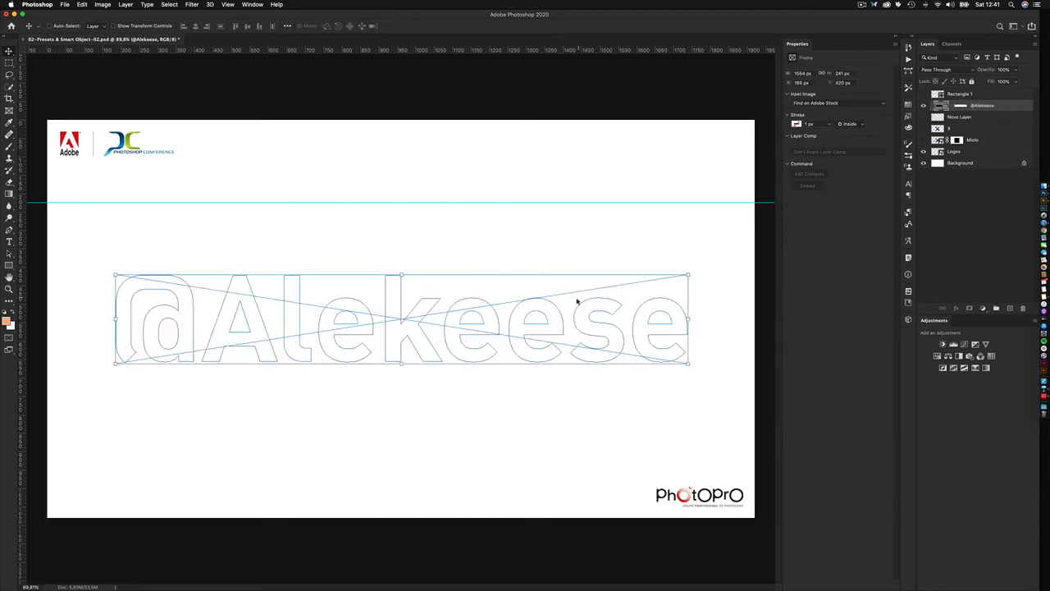
key("super+z")
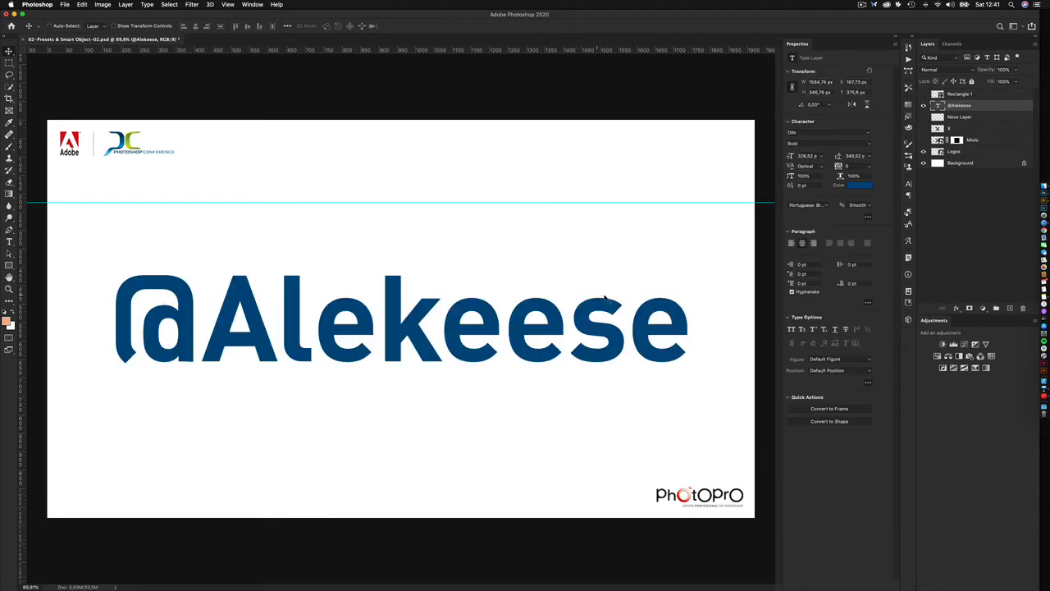
left_click(837, 421)
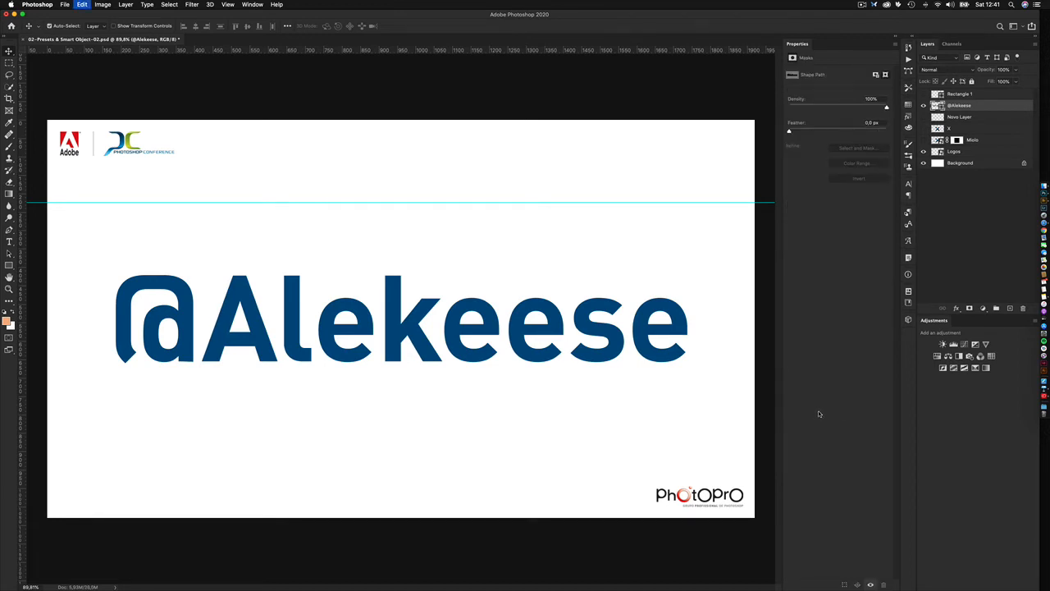
key("super+z")
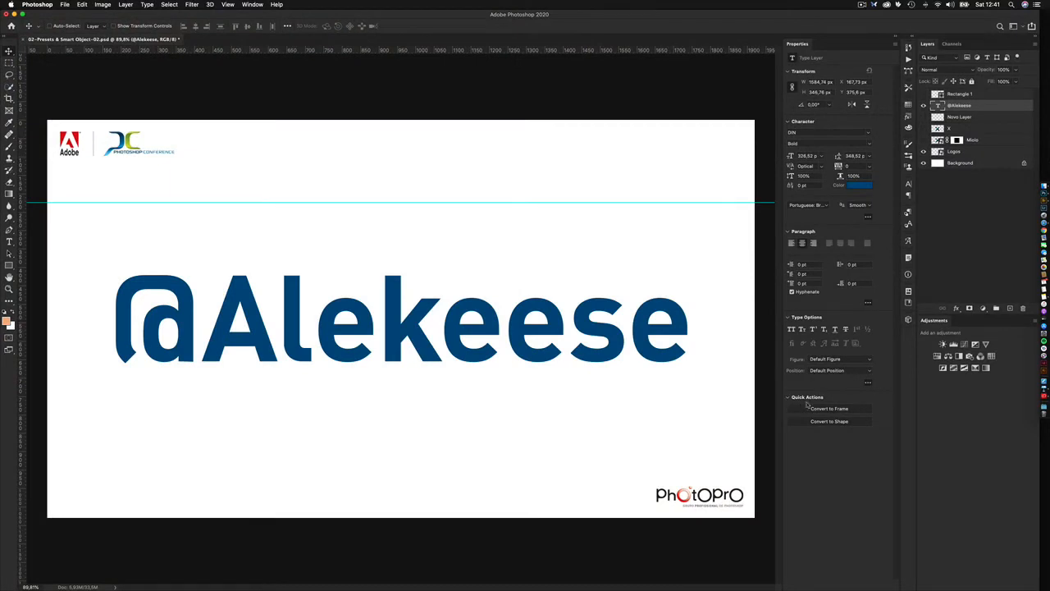
Show the X and Miolo layers in place of the handle text, and scale the X layer proportionally to 600 px wide.
left_click(923, 106)
left_click_drag(924, 141, 923, 130)
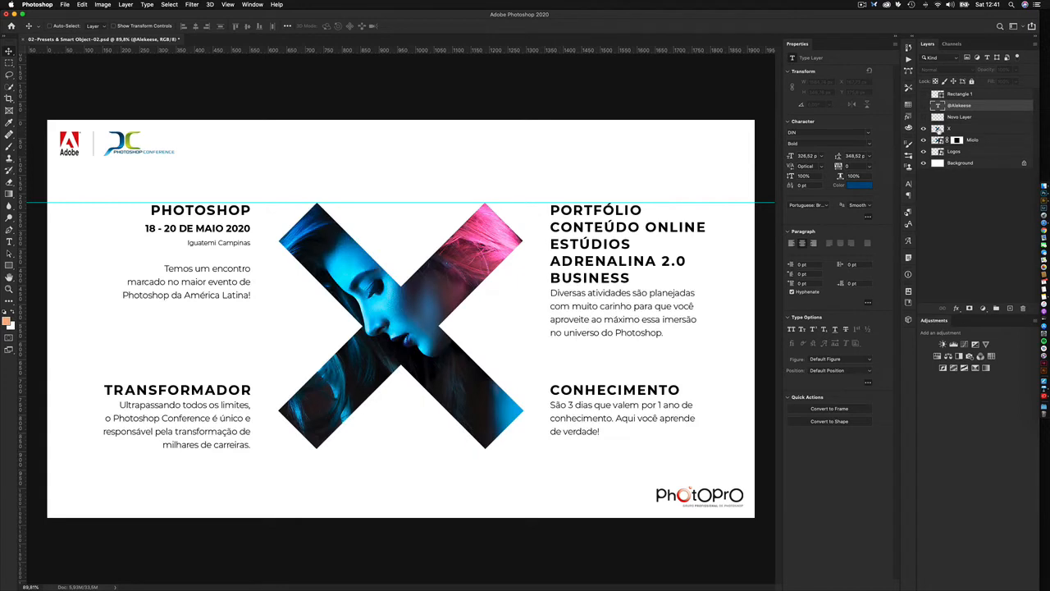
left_click(939, 129)
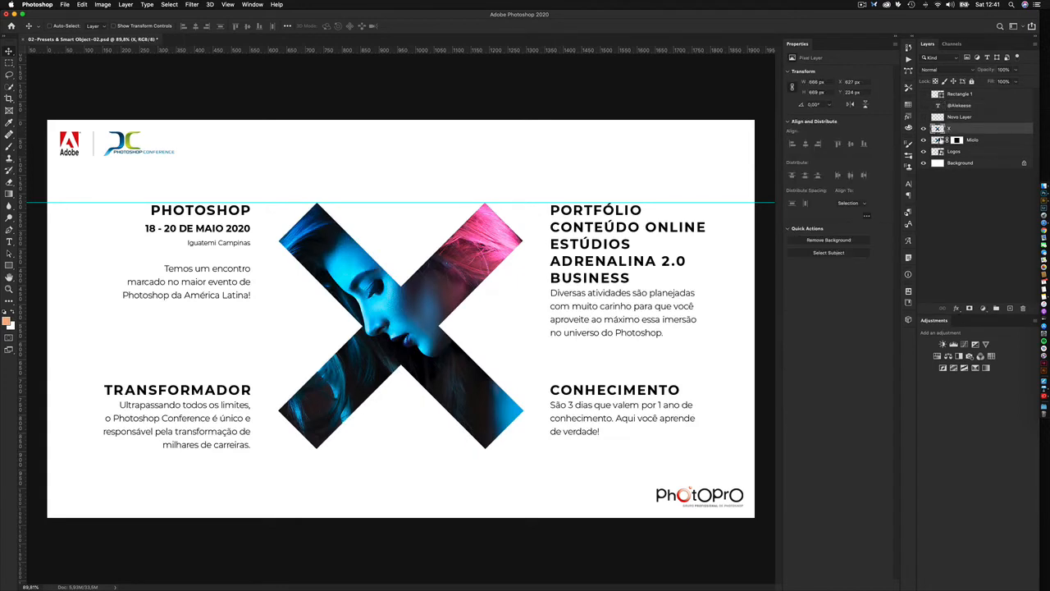
left_click(811, 82)
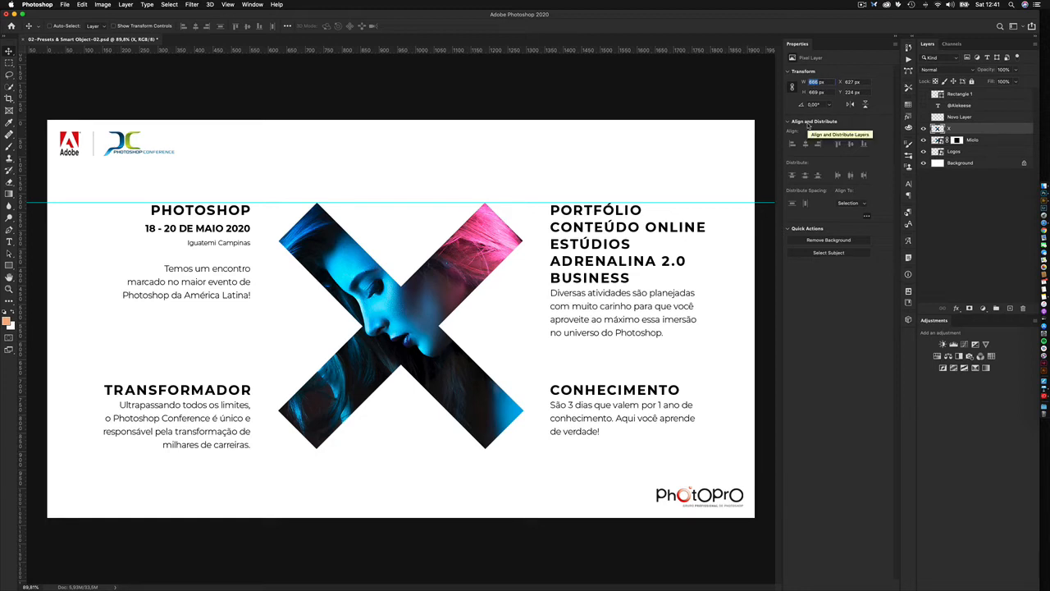
type("600")
key("Return")
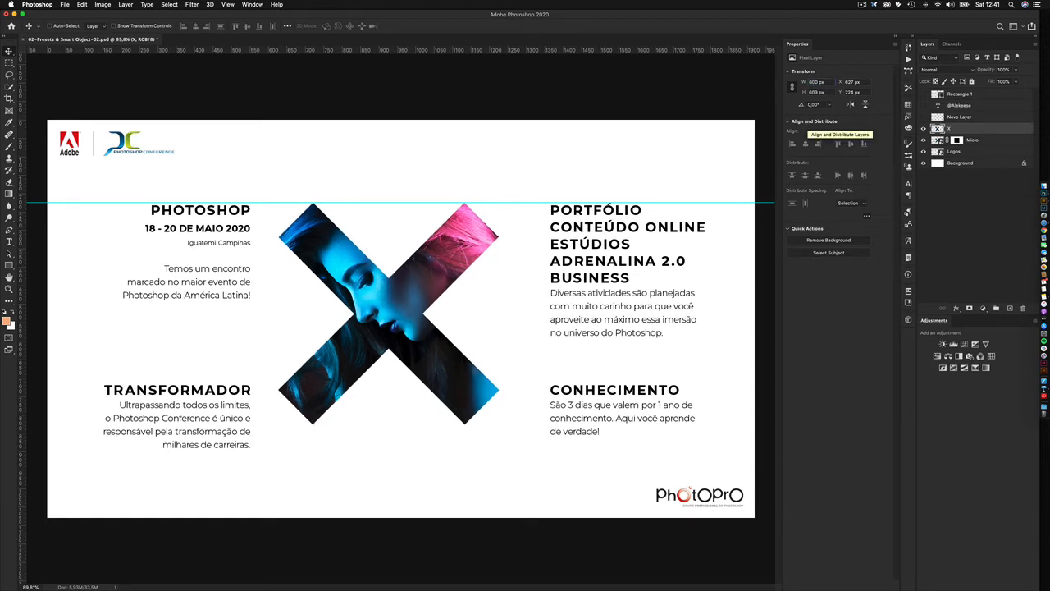